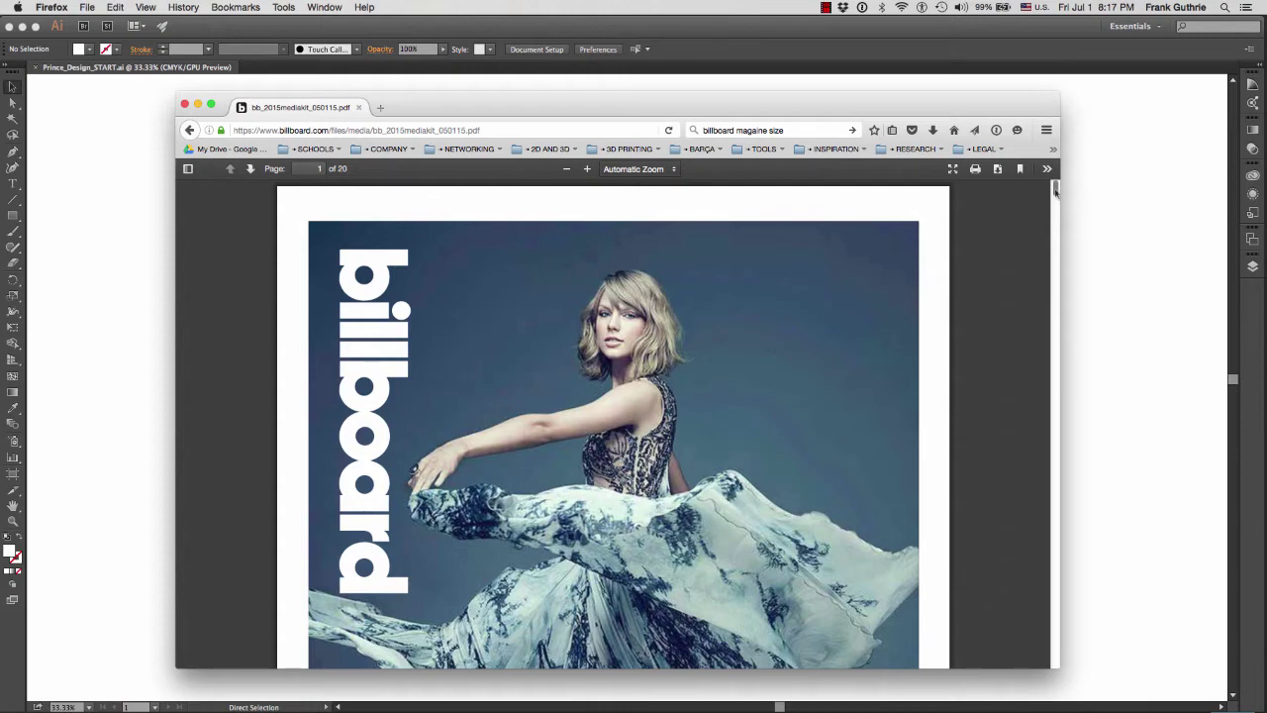
- Scroll through the Billboard media kit PDF in Firefox to the page specs
drag(1055, 191, 954, 534)
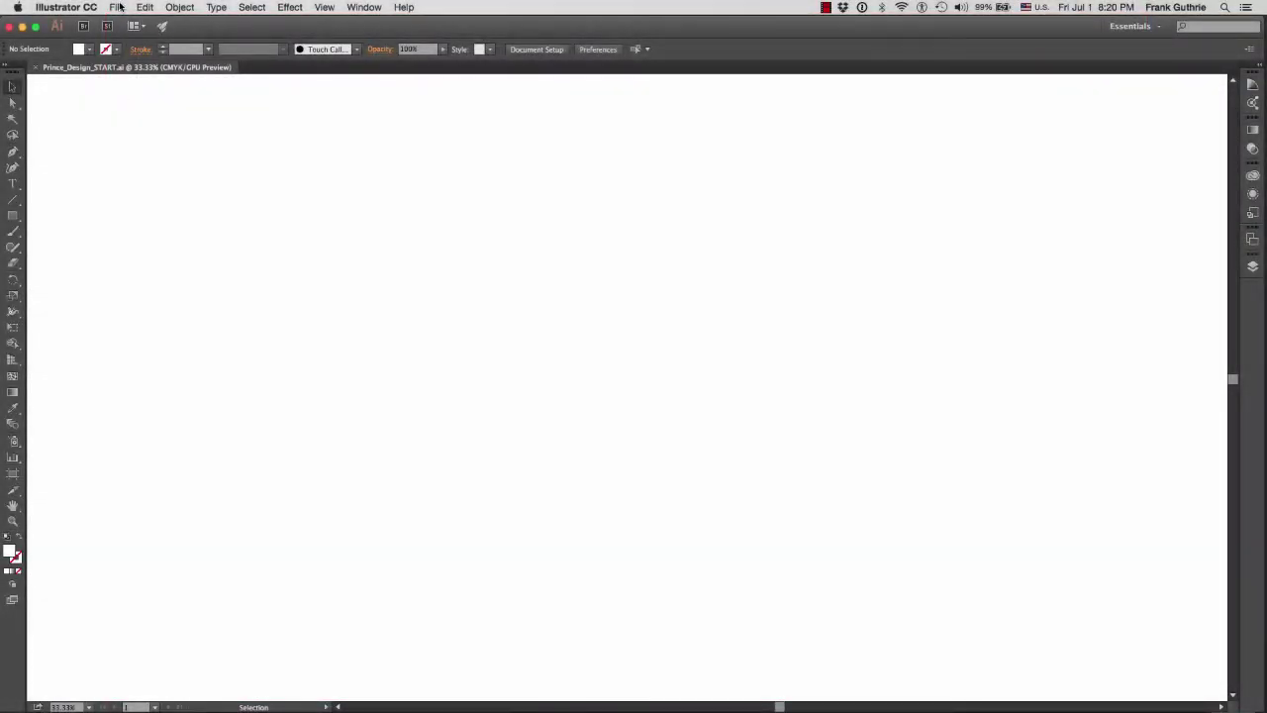
- Create a new 19.25 × 12.25 in document, keeping the 0.625 in bleed on all sides
click(117, 7)
click(124, 20)
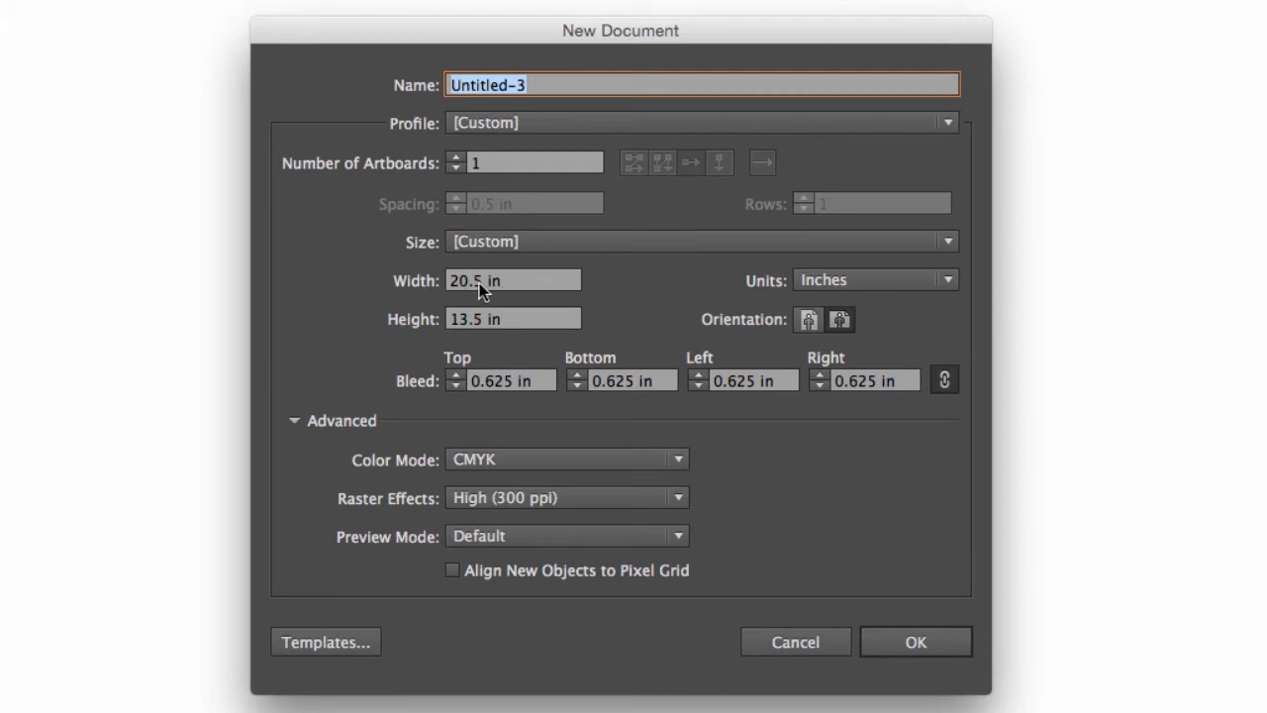
double_click(478, 284)
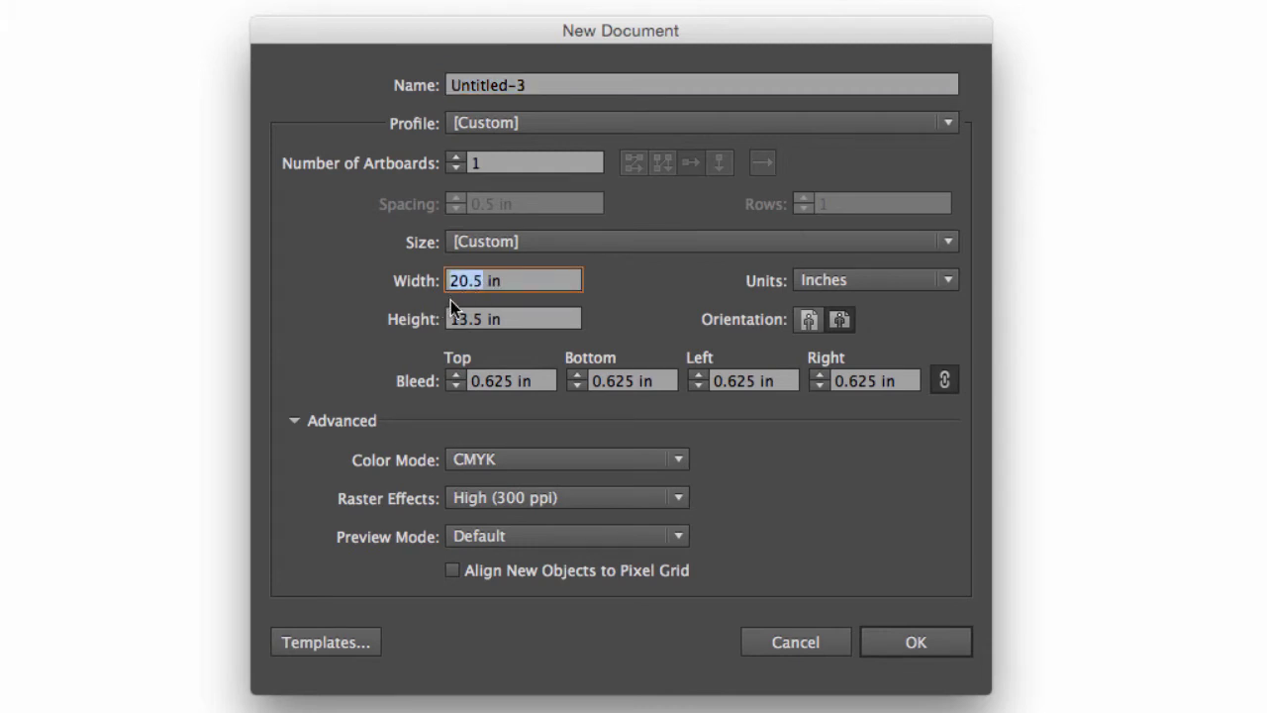
text(19.25)
key(Tab)
text(12.2)
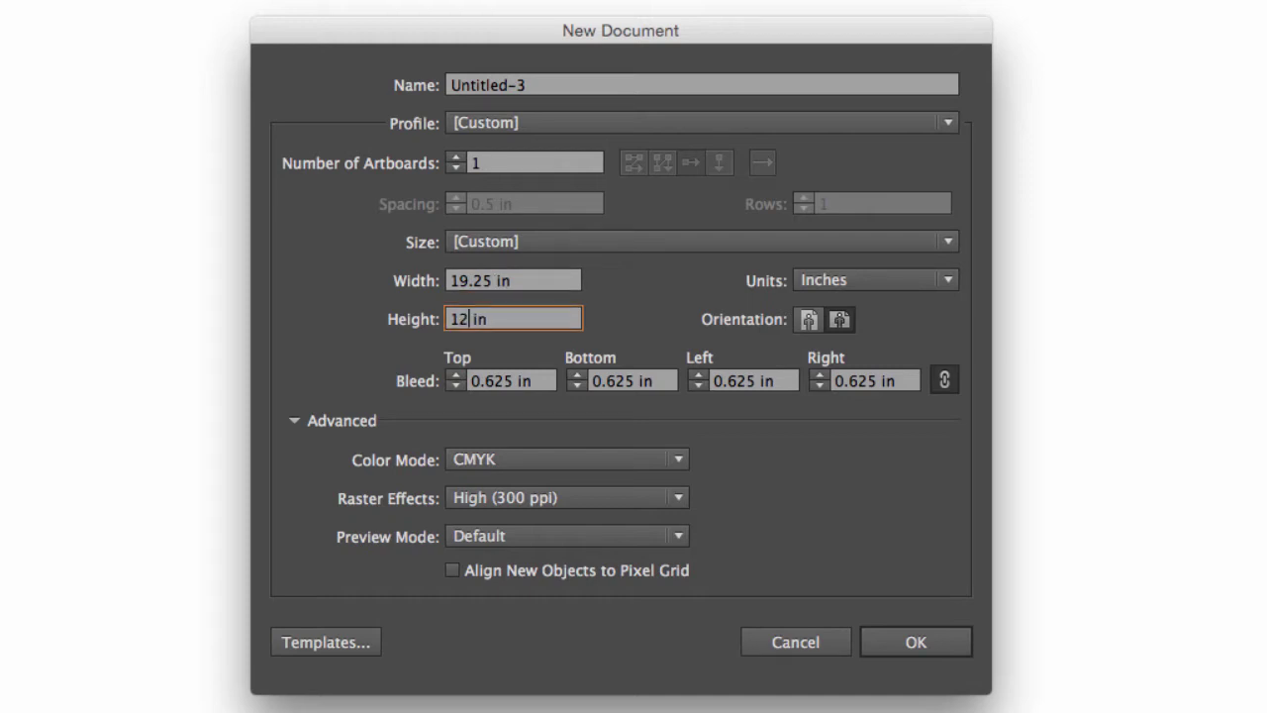
text(5)
key(Tab)
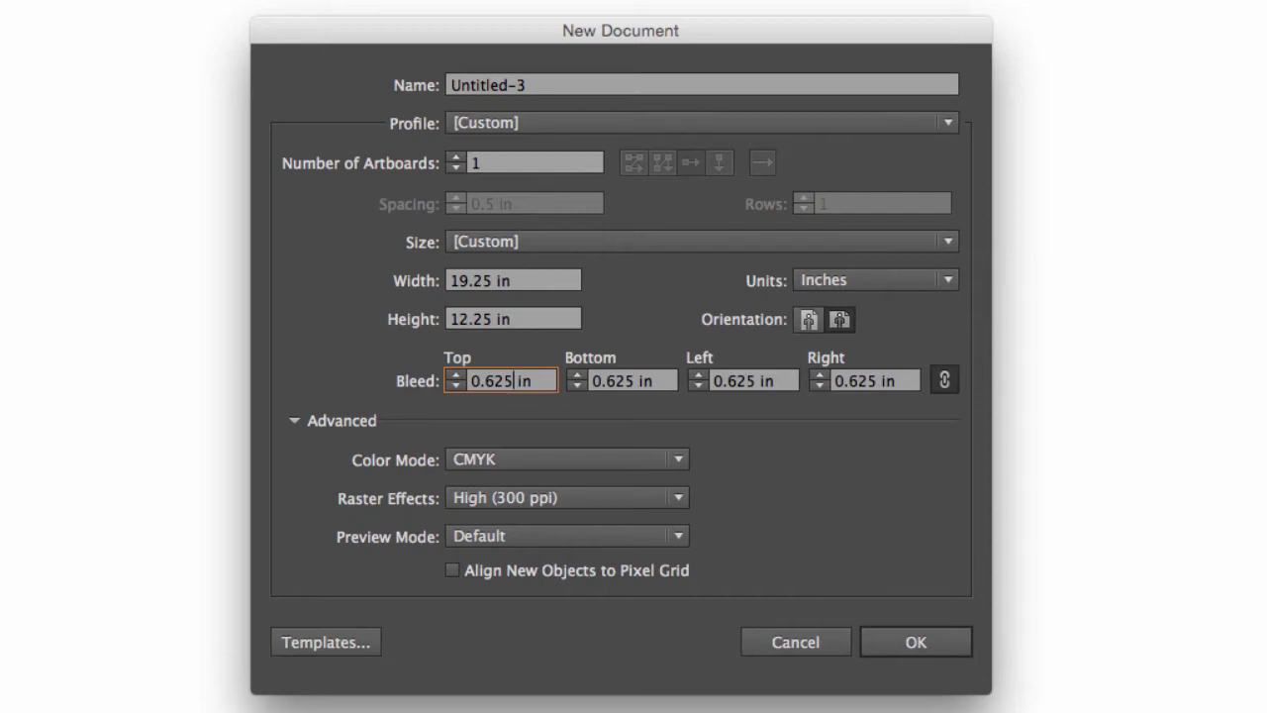
key(Return)
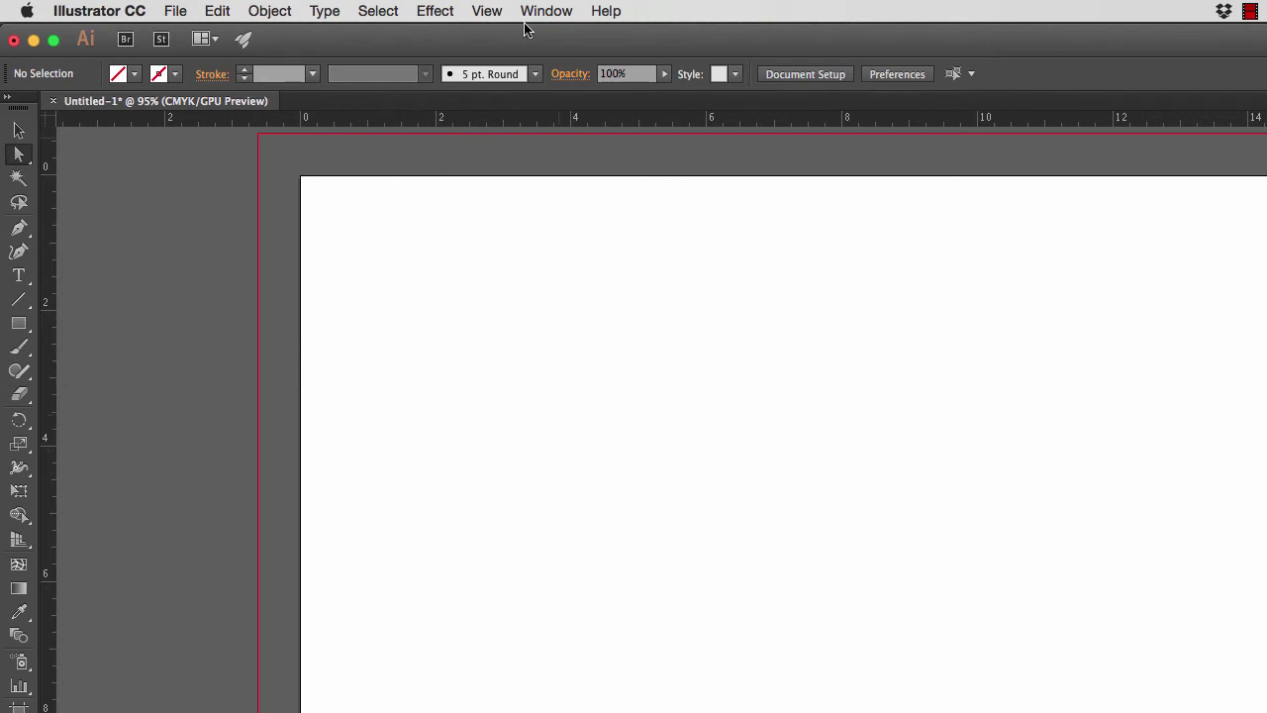
- Turn on Show Grid over the artboard, then dismiss the View menu without changes
click(486, 11)
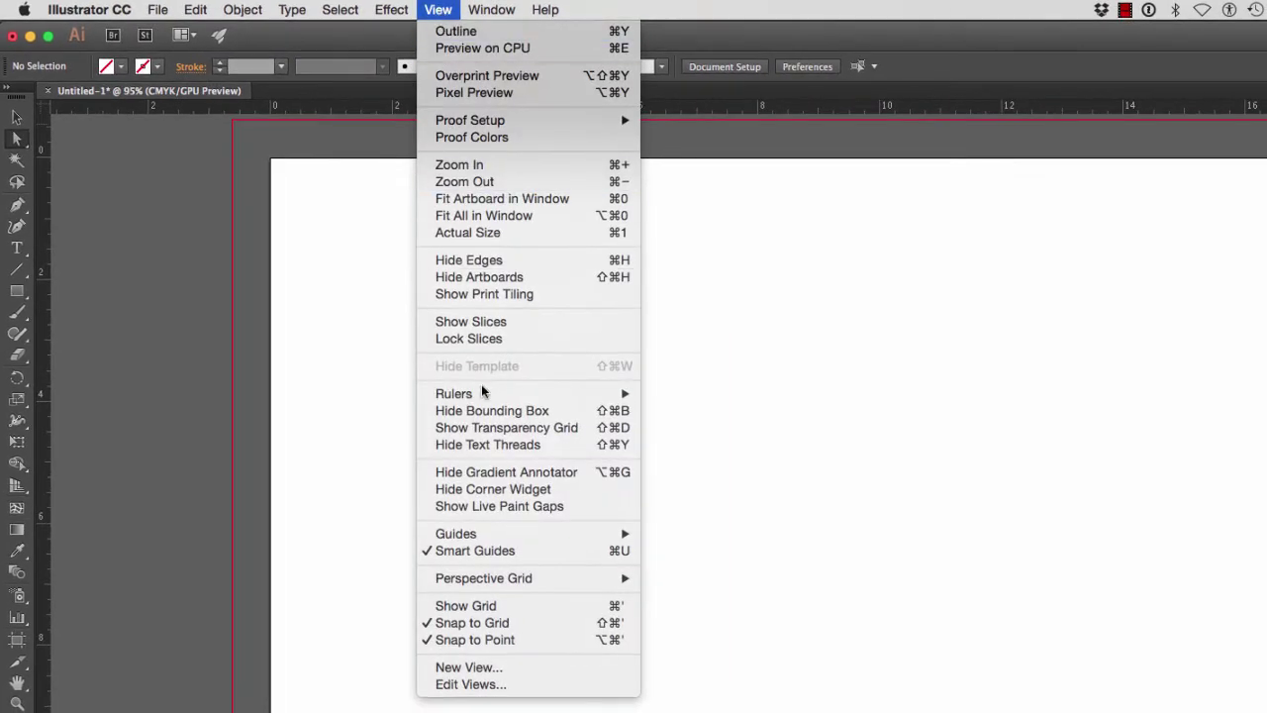
mouse_move(481, 395)
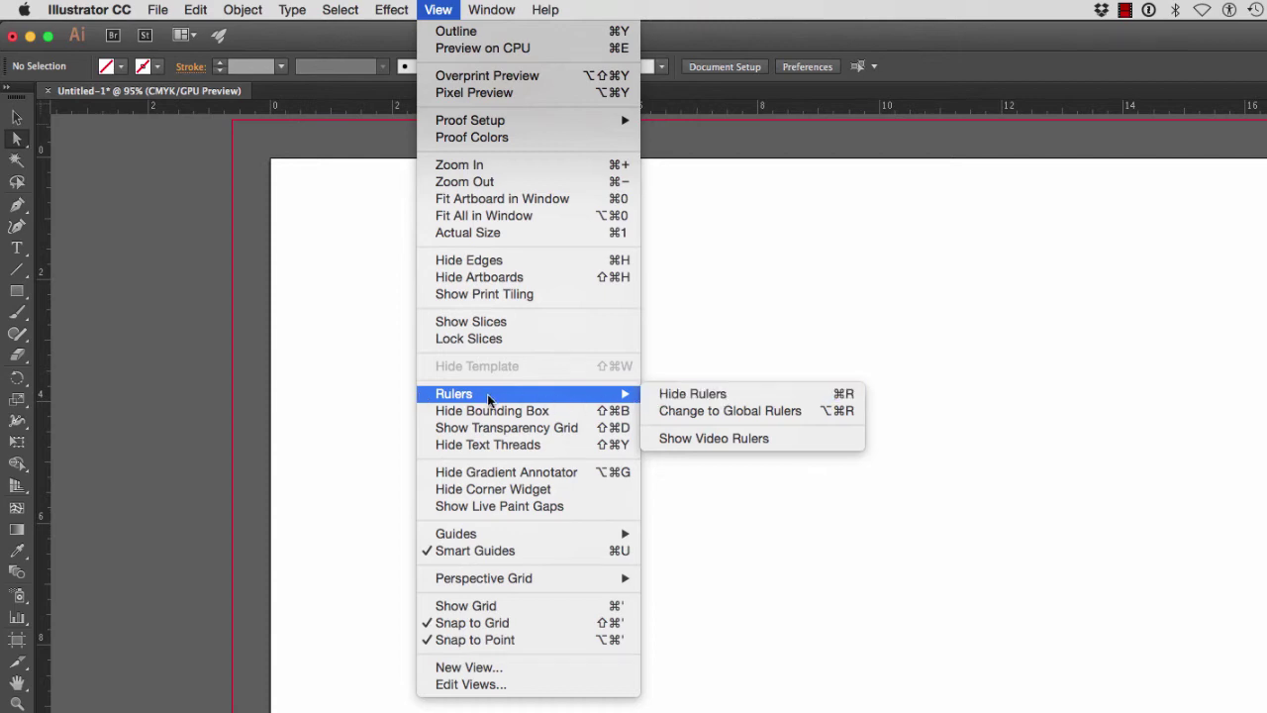
click(476, 606)
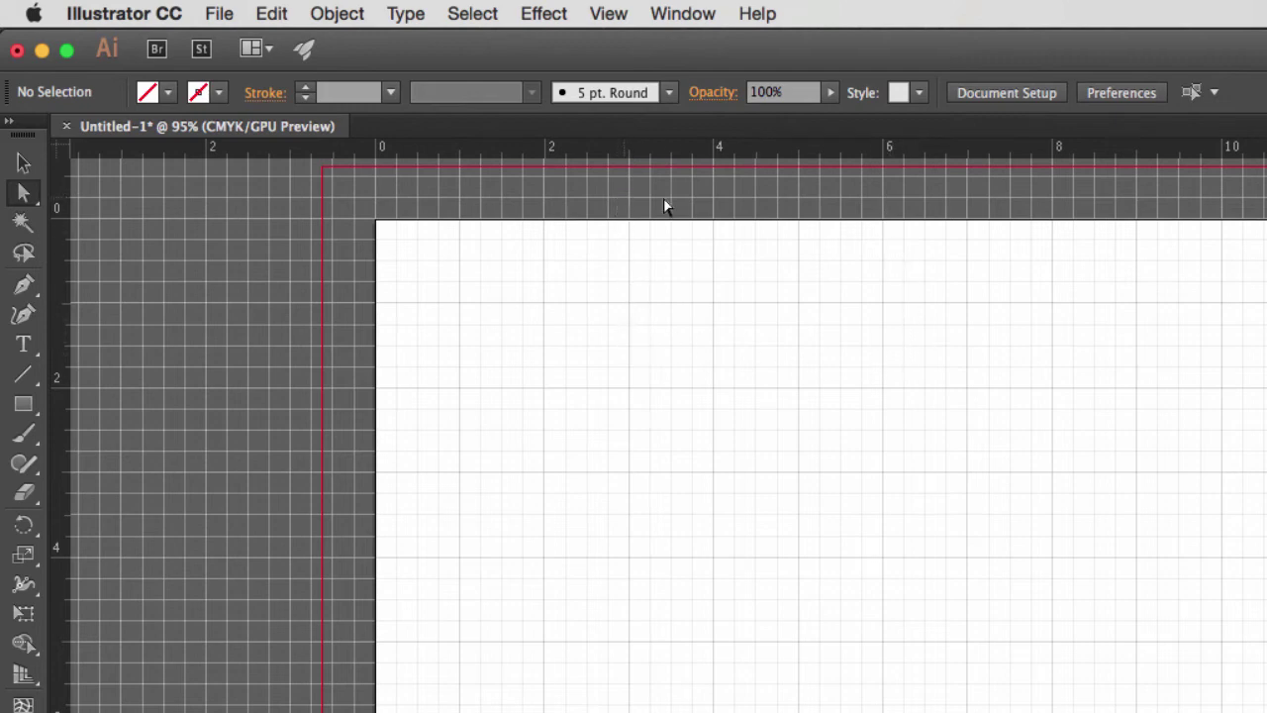
click(609, 14)
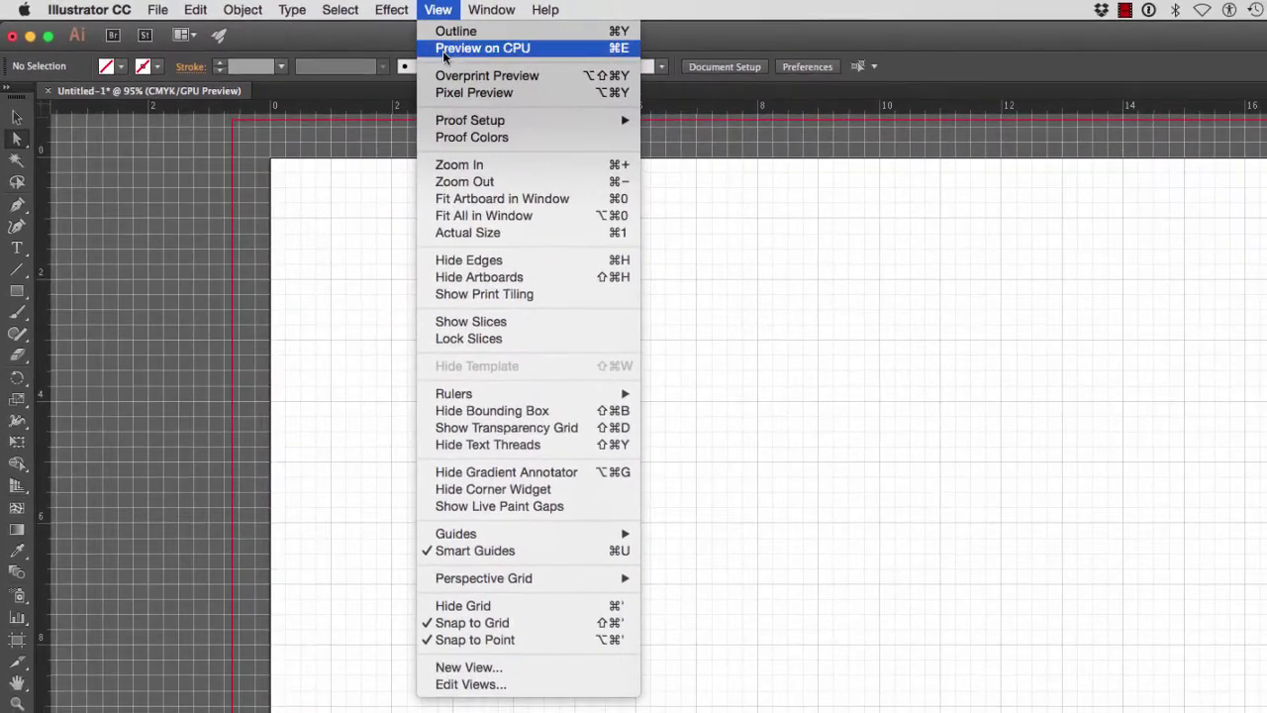
click(788, 601)
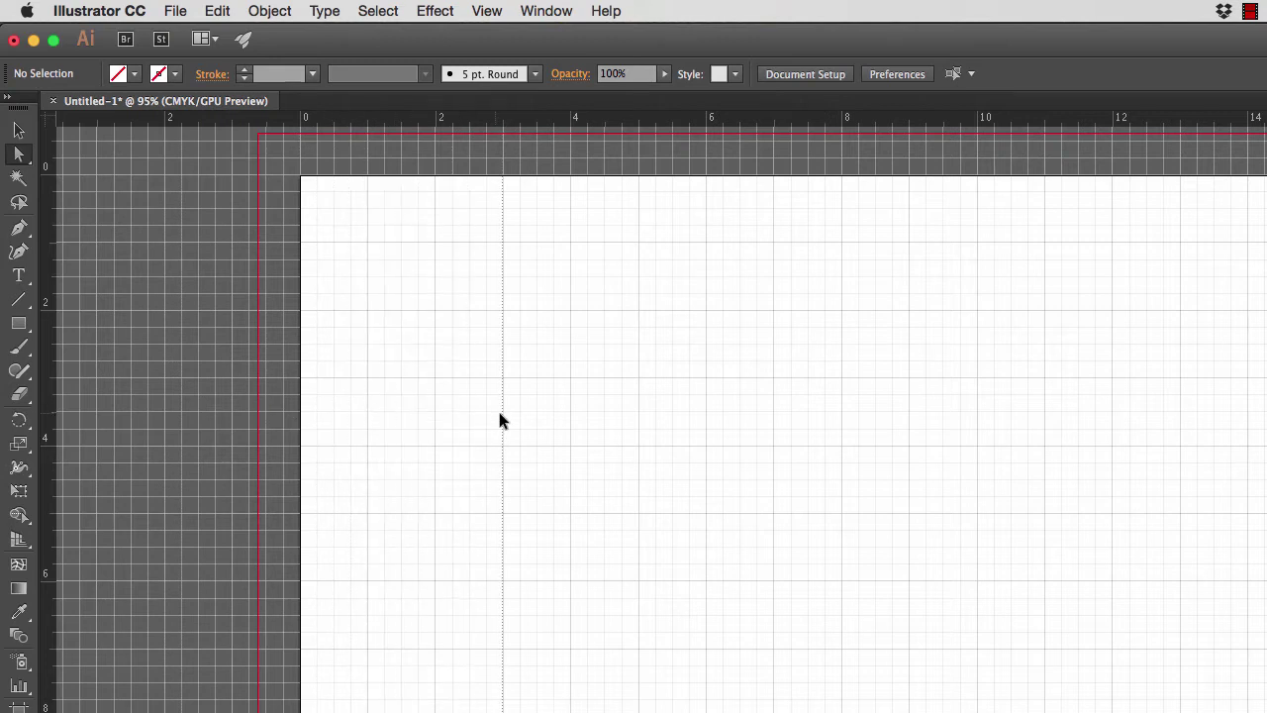
- Drag a vertical guide from the ruler to near the spread's middle, then hide the grid
drag(498, 414, 587, 416)
drag(959, 446, 961, 444)
click(486, 11)
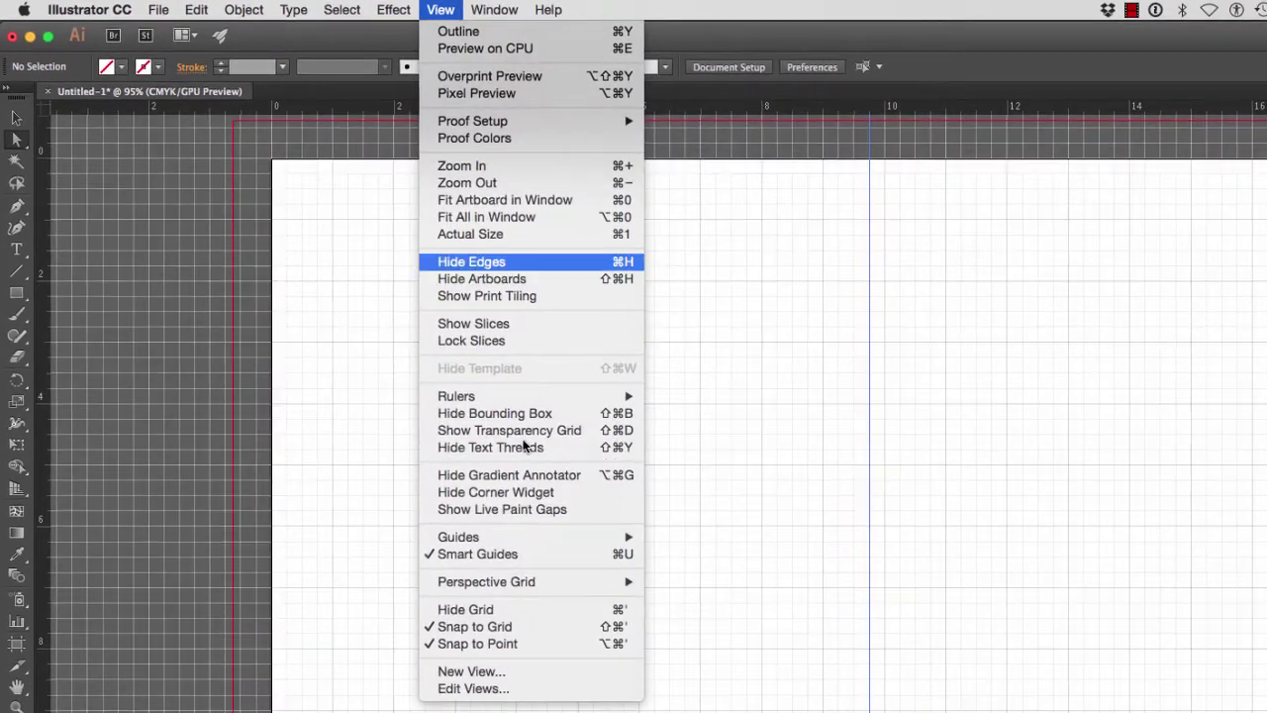
click(491, 609)
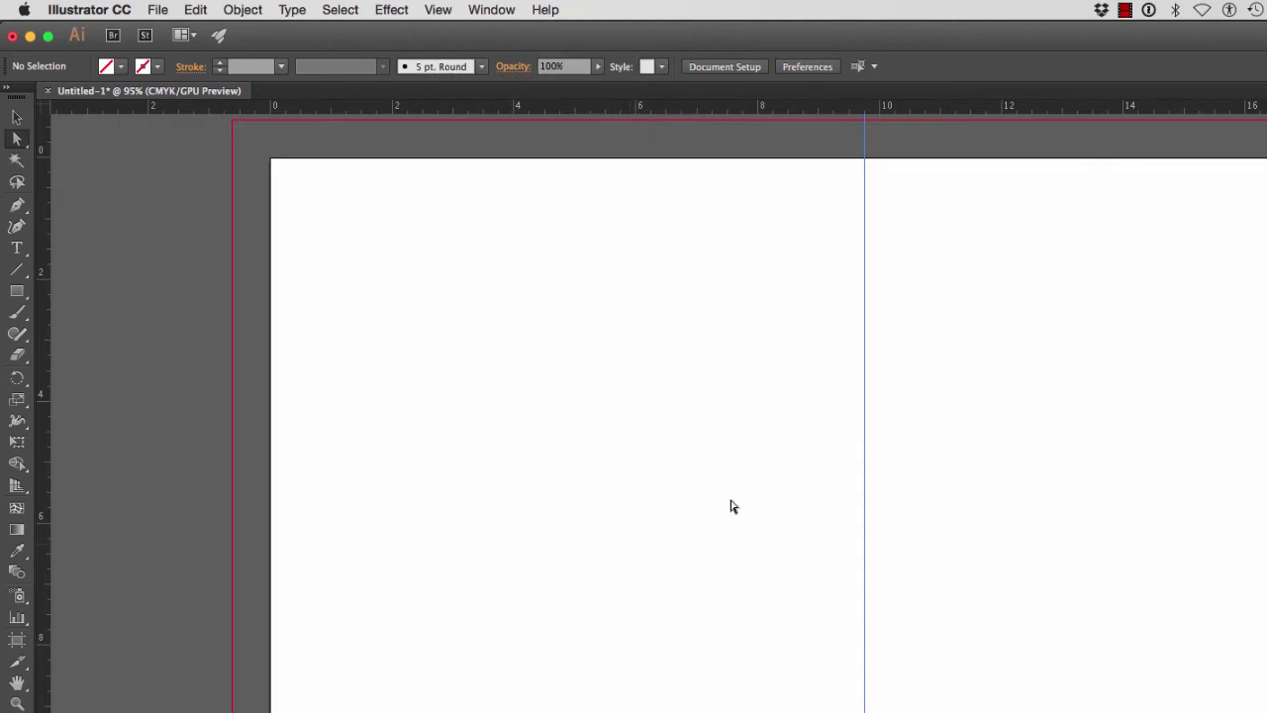
- Unlock the guides so the vertical guide can be moved
click(862, 452)
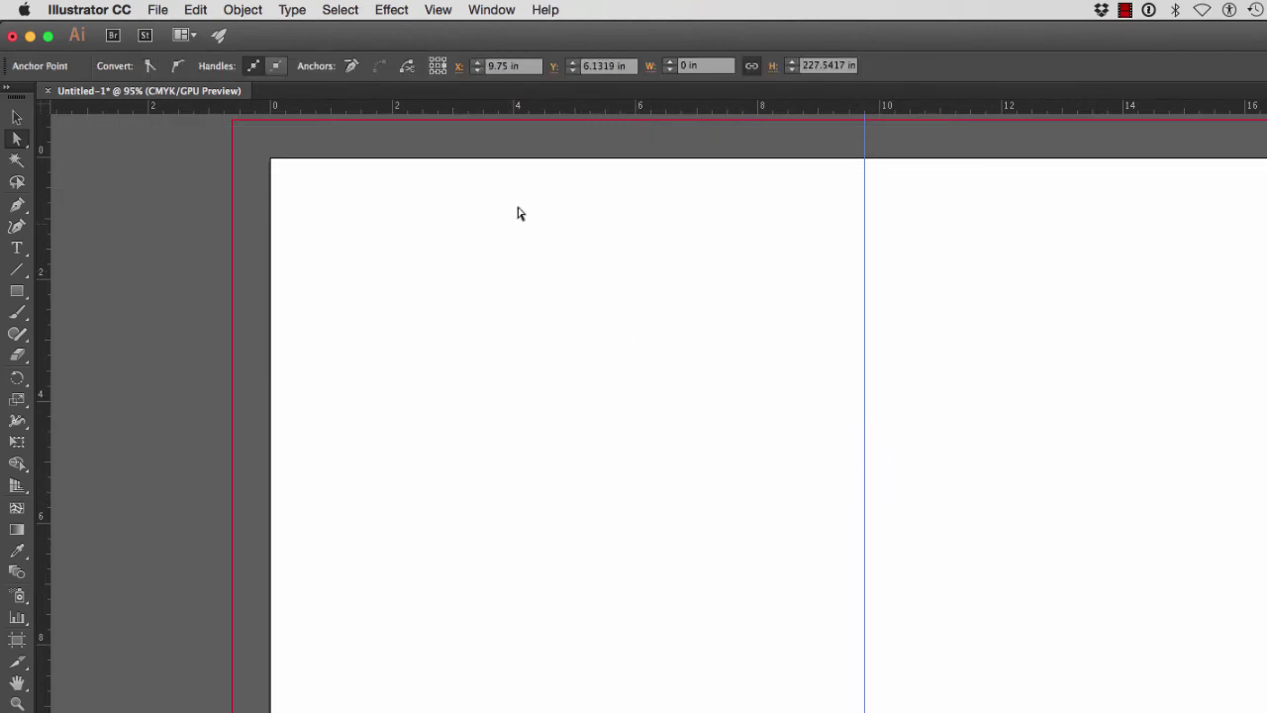
click(439, 10)
mouse_move(582, 534)
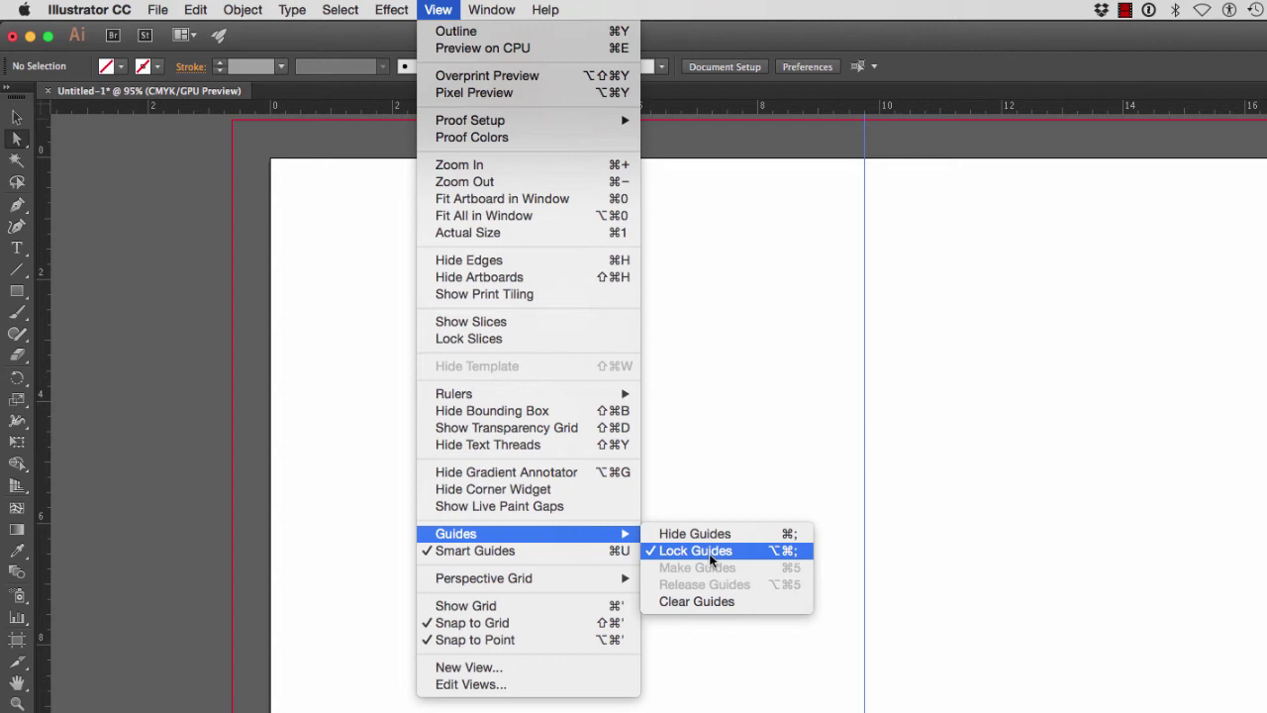
click(711, 557)
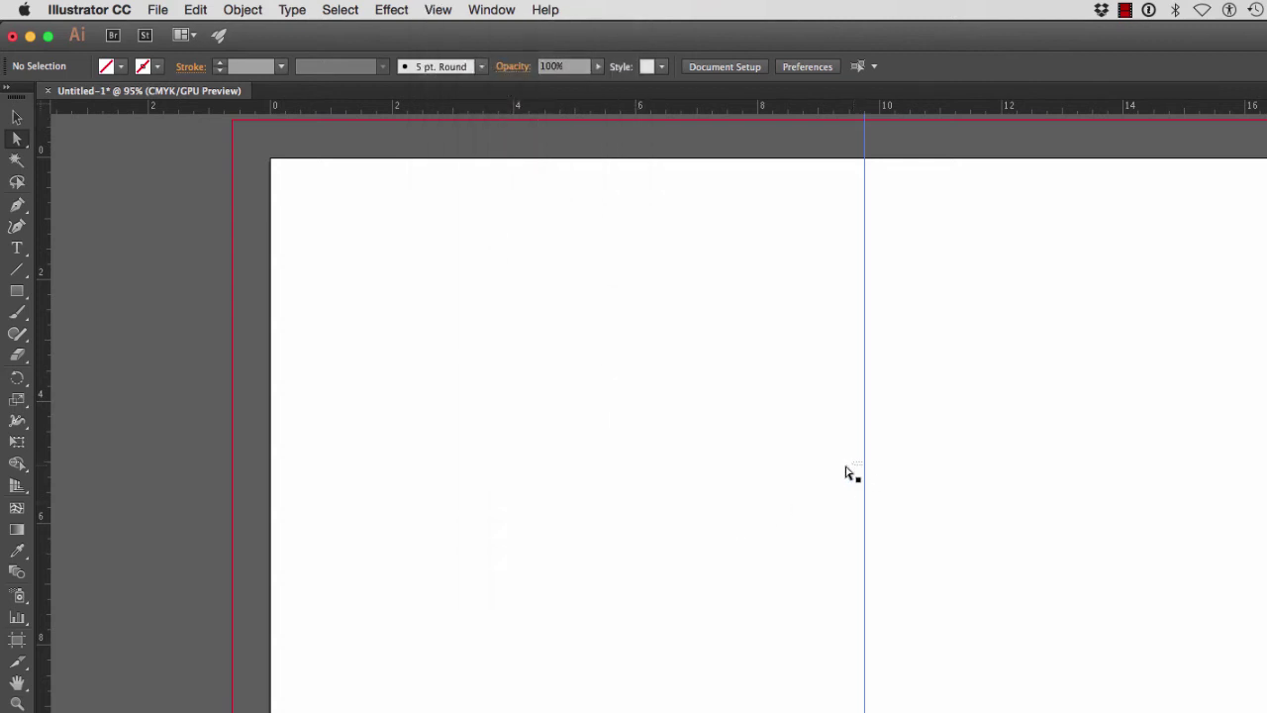
- Position the vertical guide at X 9.625 in, the spread's exact centre
click(862, 499)
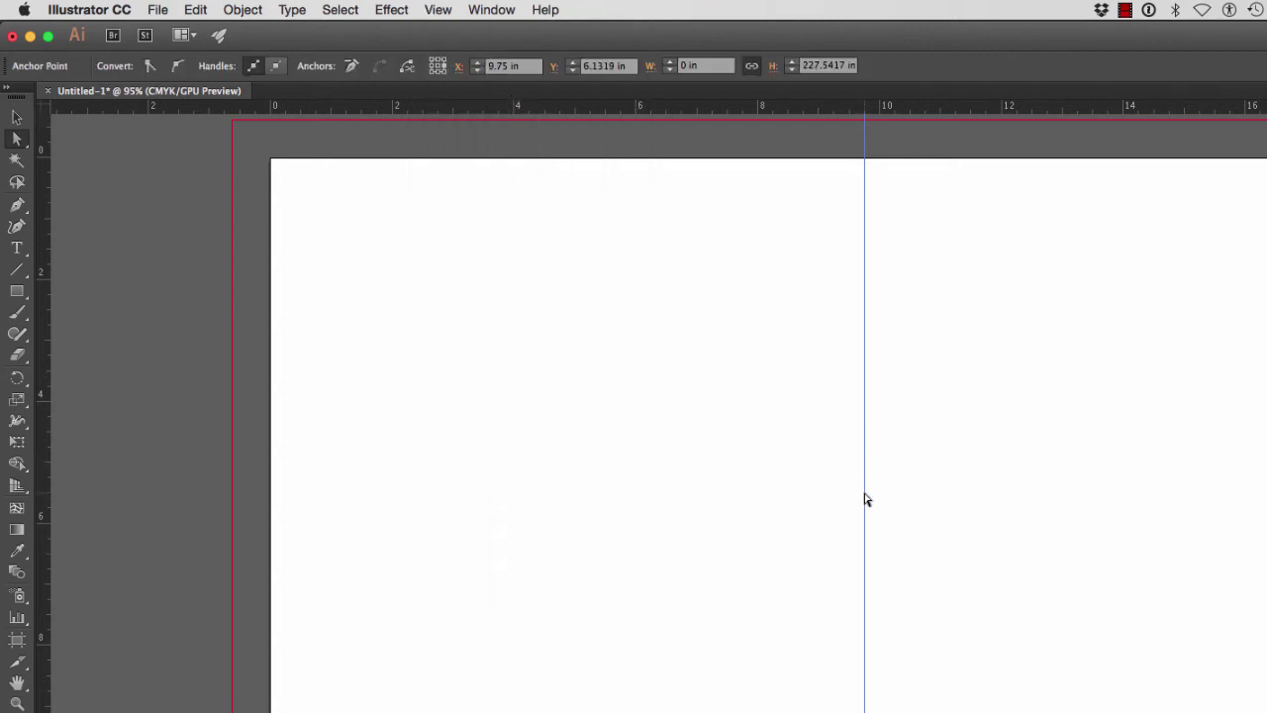
mouse_move(865, 499)
mouse_down()
mouse_move(729, 509)
mouse_move(864, 516)
mouse_move(823, 513)
mouse_move(846, 511)
mouse_up()
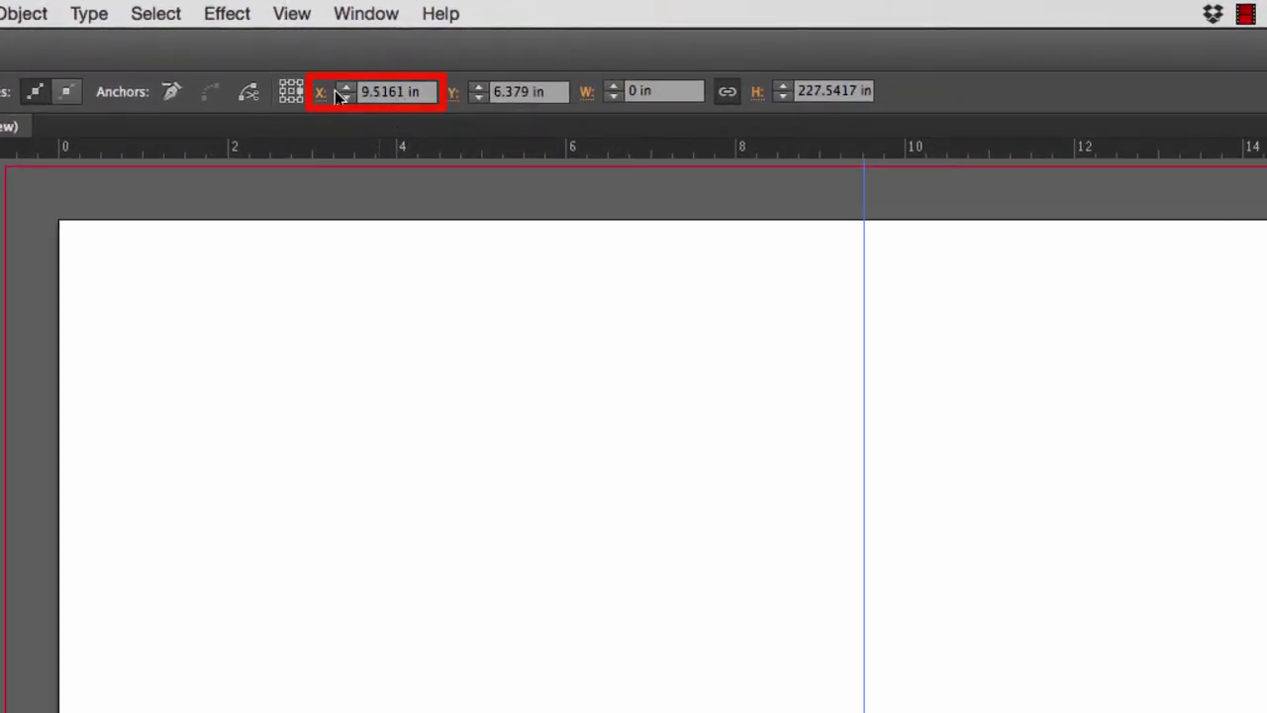
drag(863, 531, 1158, 586)
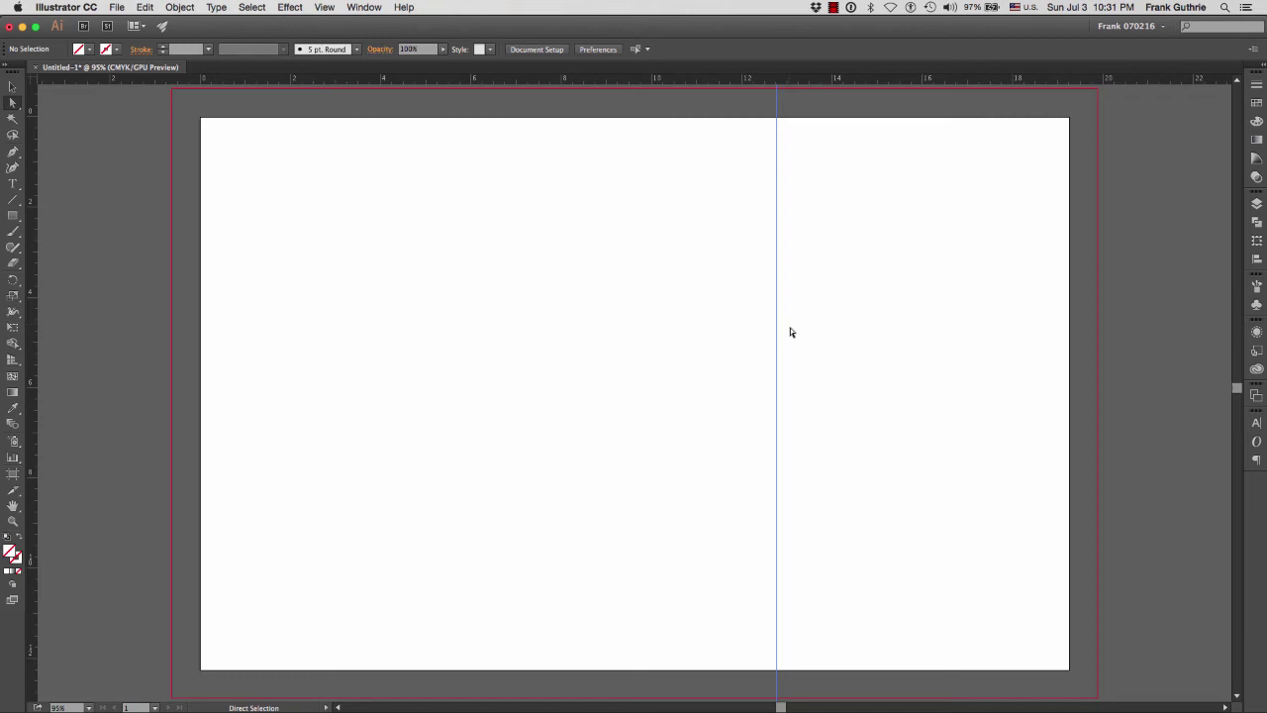
drag(777, 332, 549, 336)
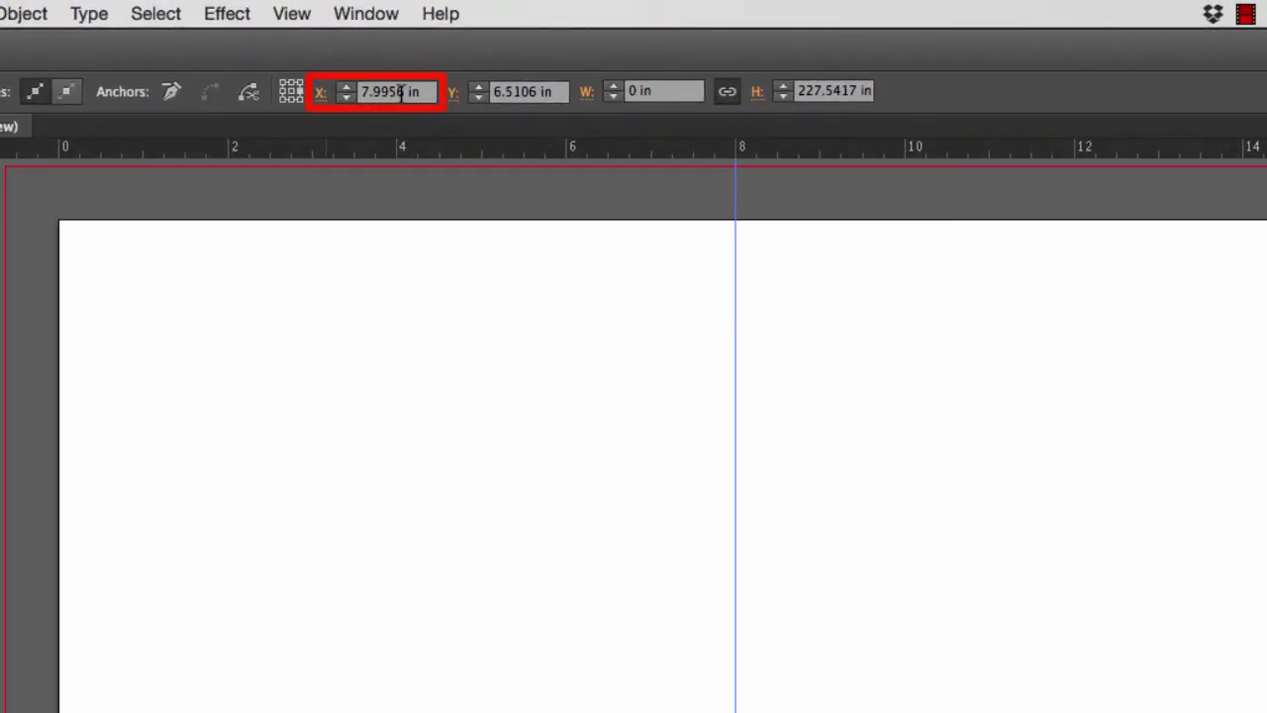
drag(402, 91, 352, 92)
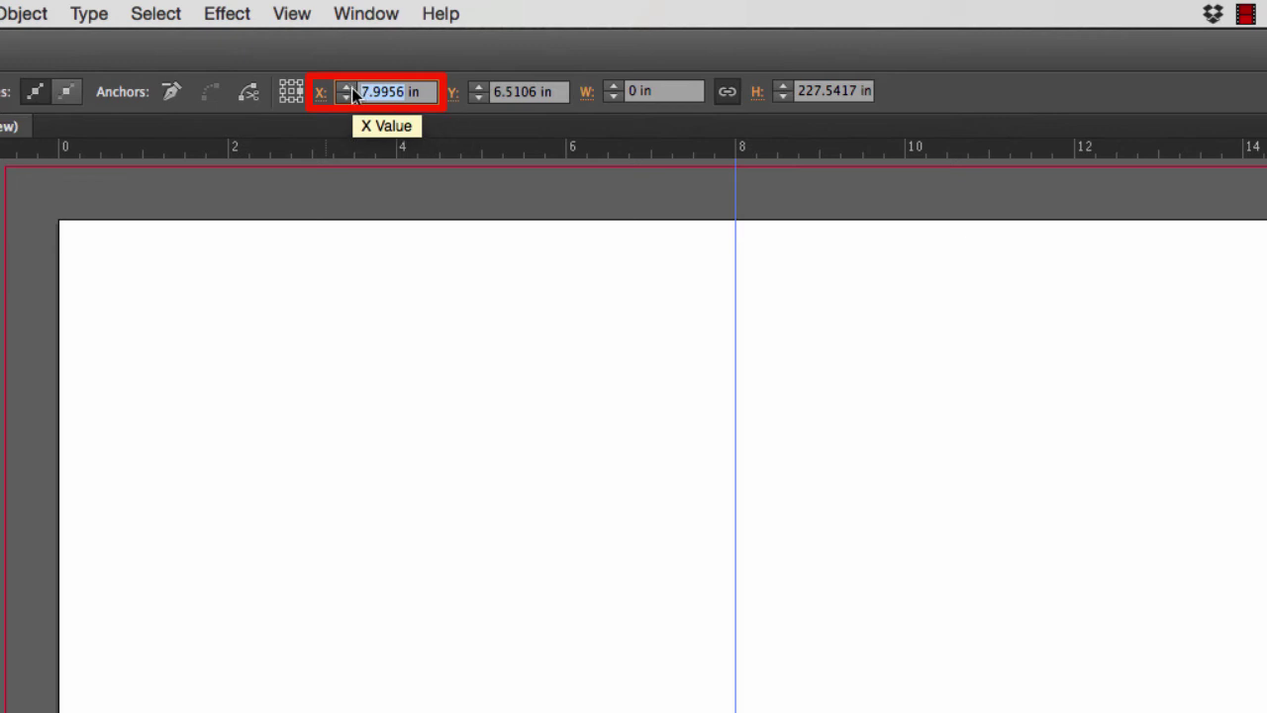
text(9)
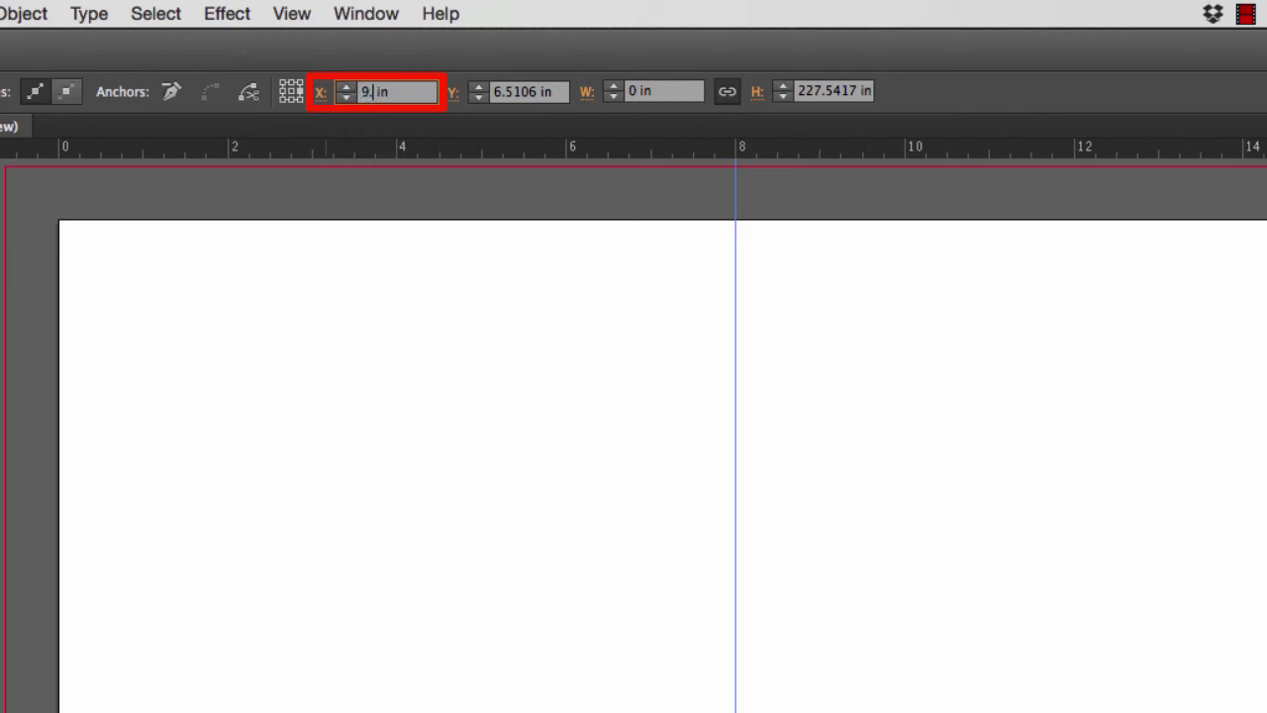
text(.625)
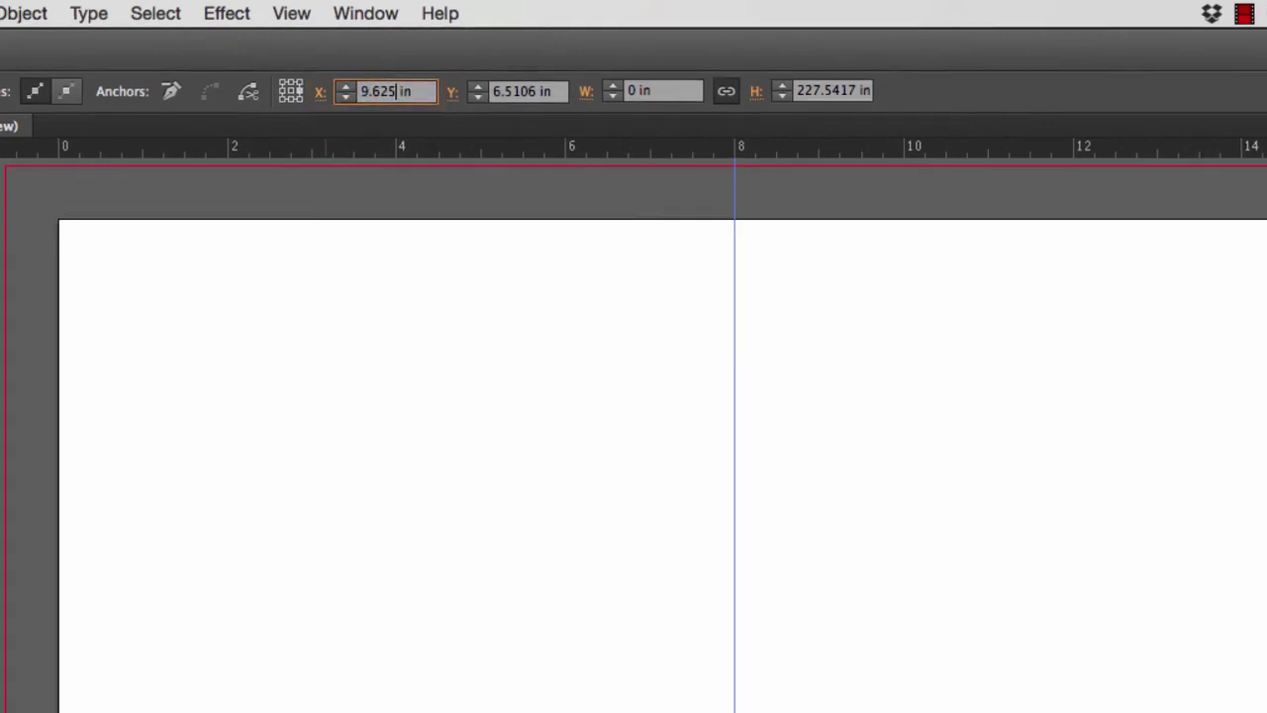
key(Return)
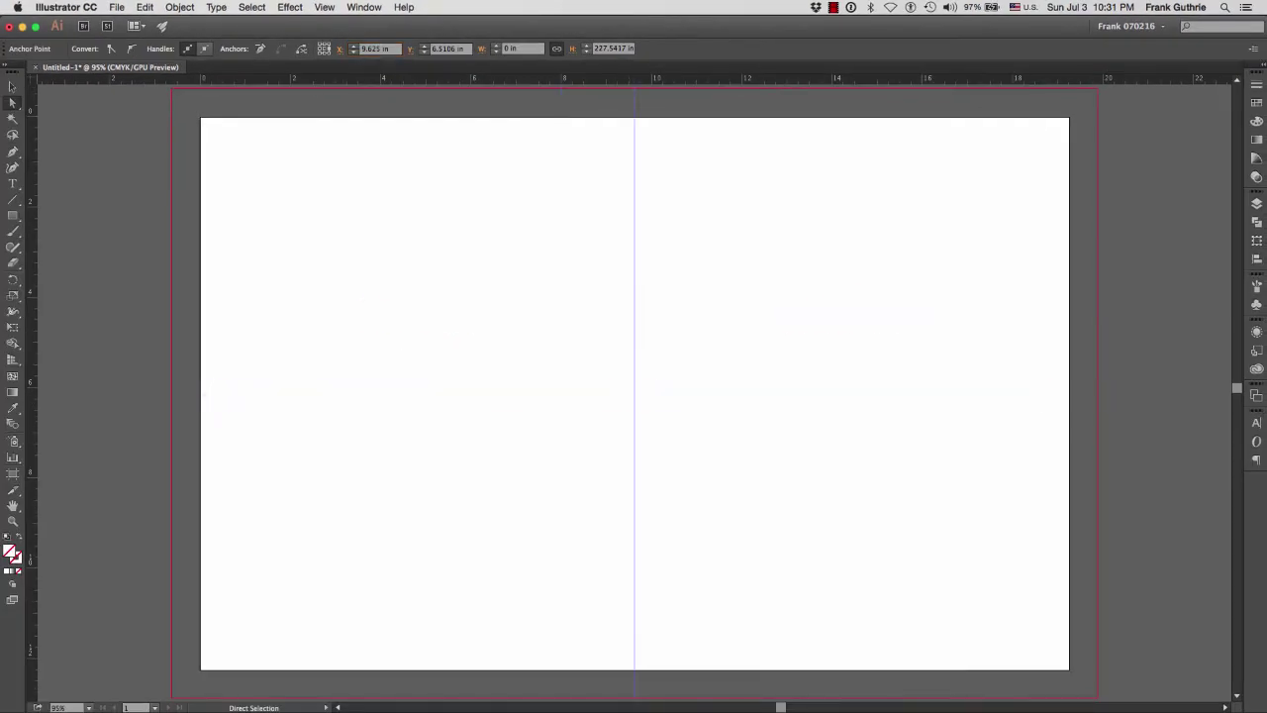
click(323, 7)
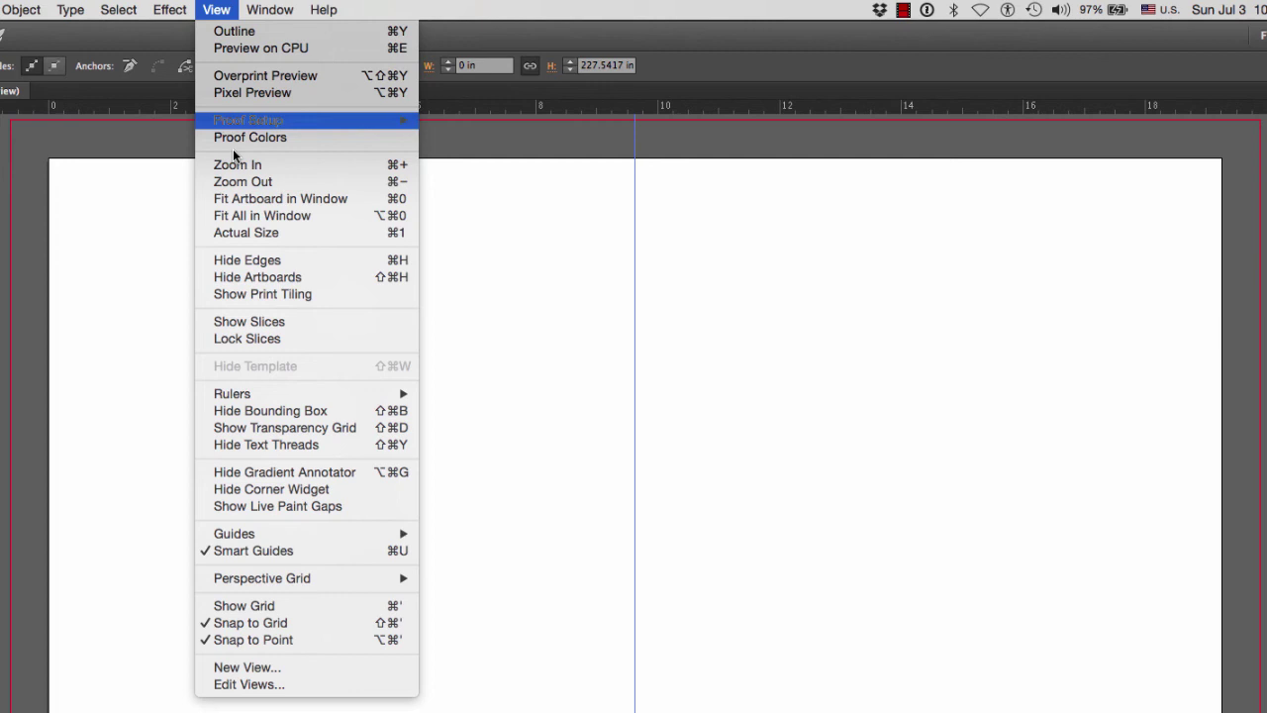
mouse_move(301, 540)
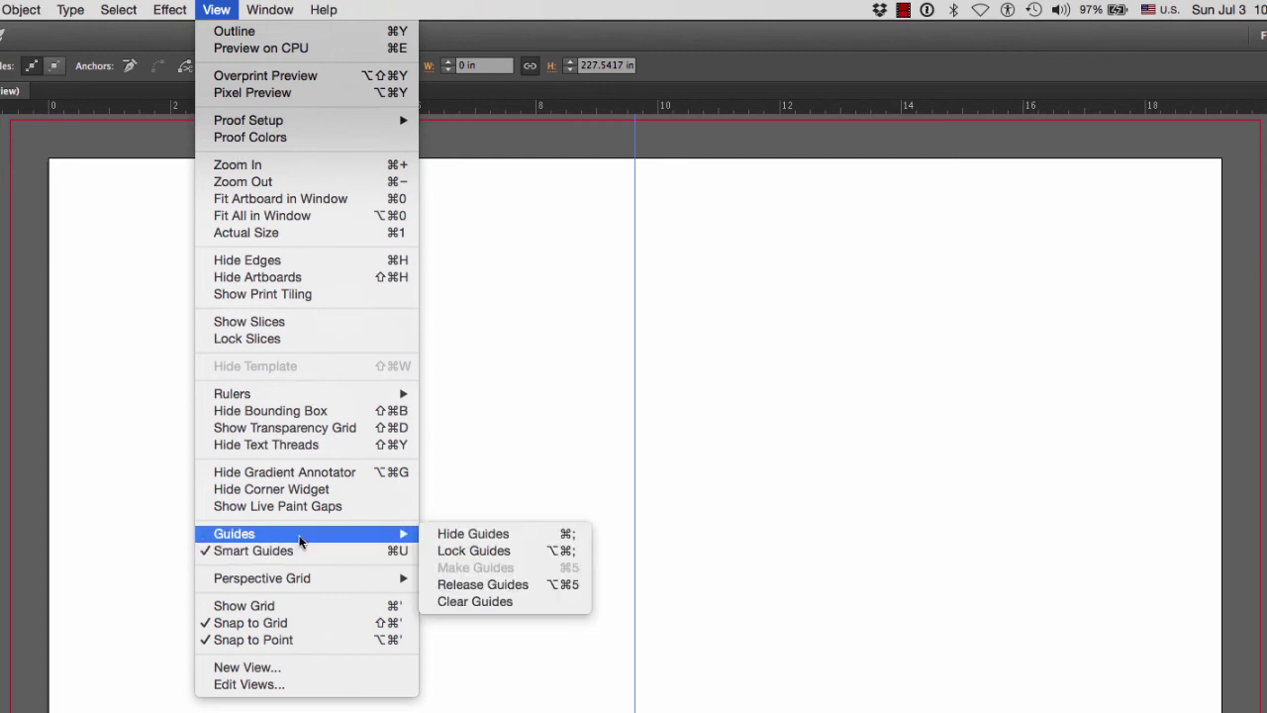
click(489, 551)
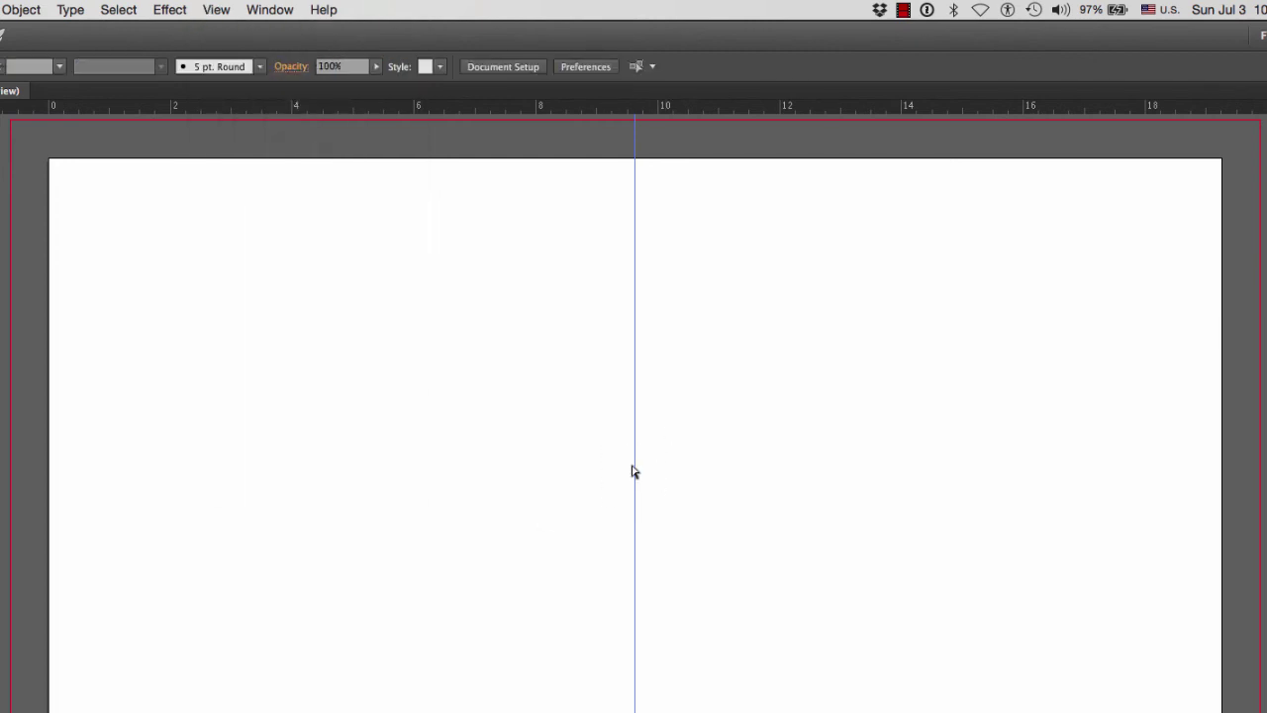
click(213, 11)
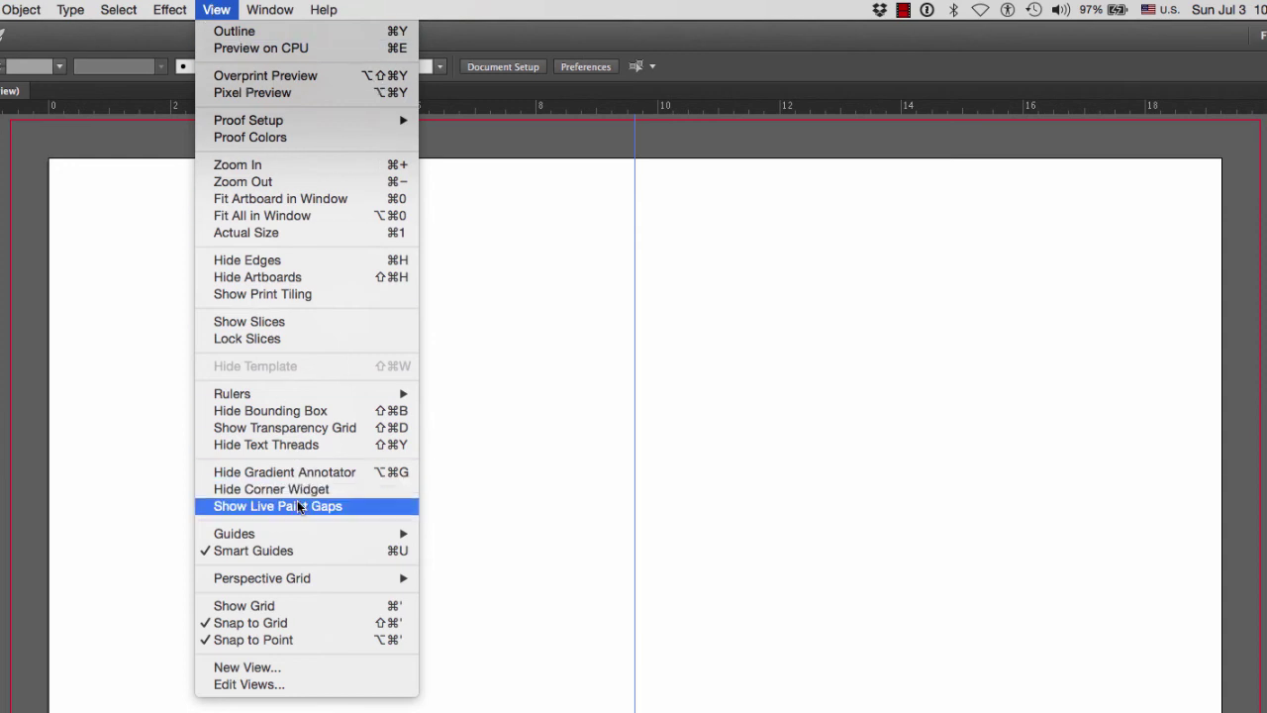
mouse_move(295, 537)
click(510, 549)
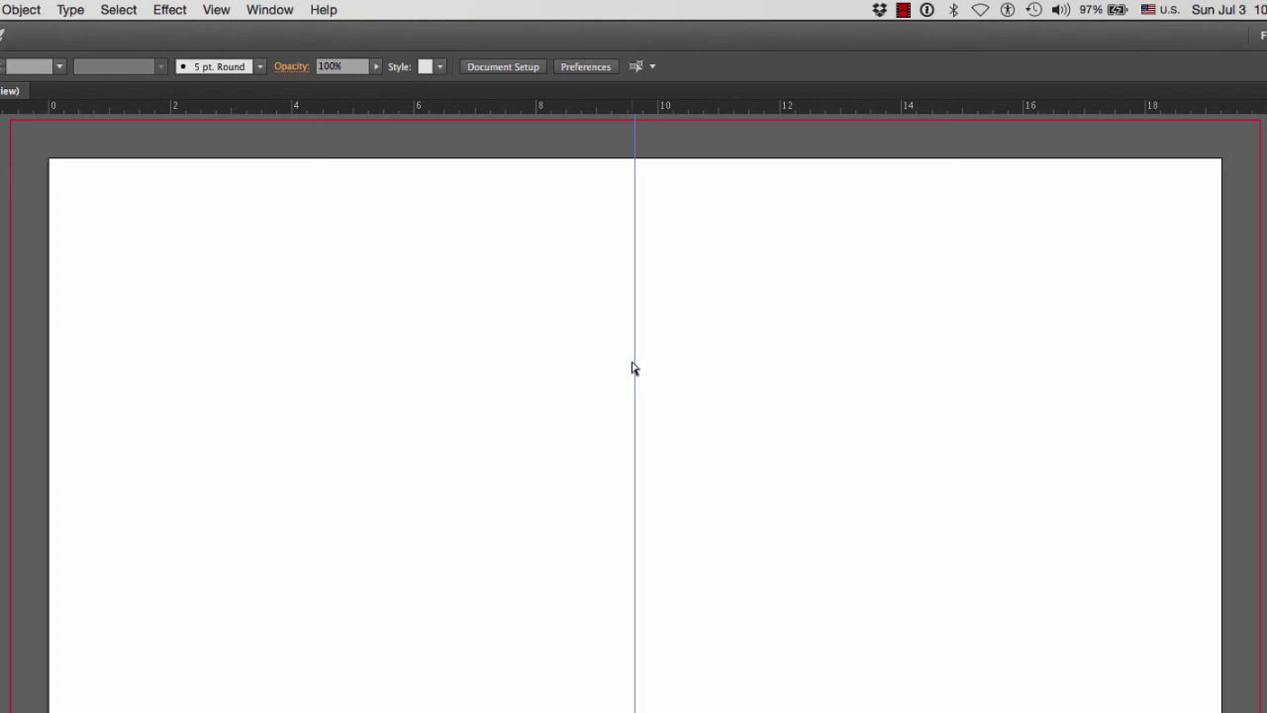
click(635, 370)
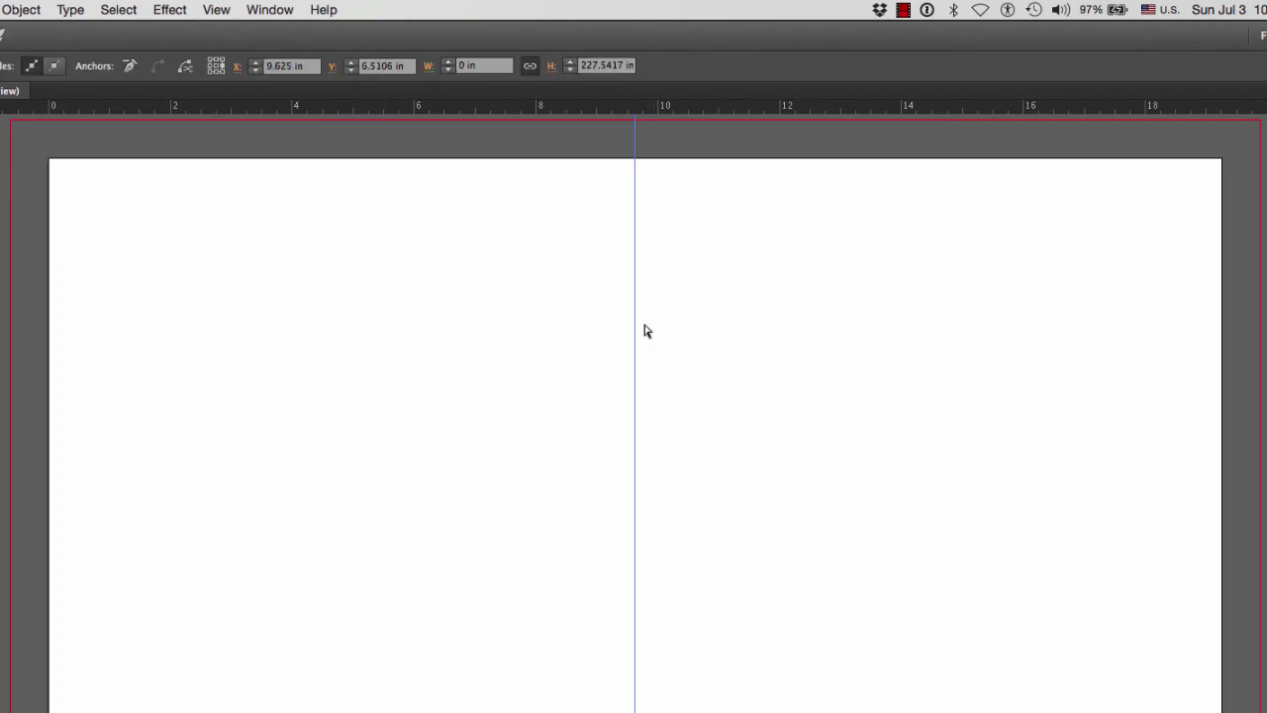
- Set the Guides & Grid preference's guide colour from Light Blue to Cyan
click(492, 183)
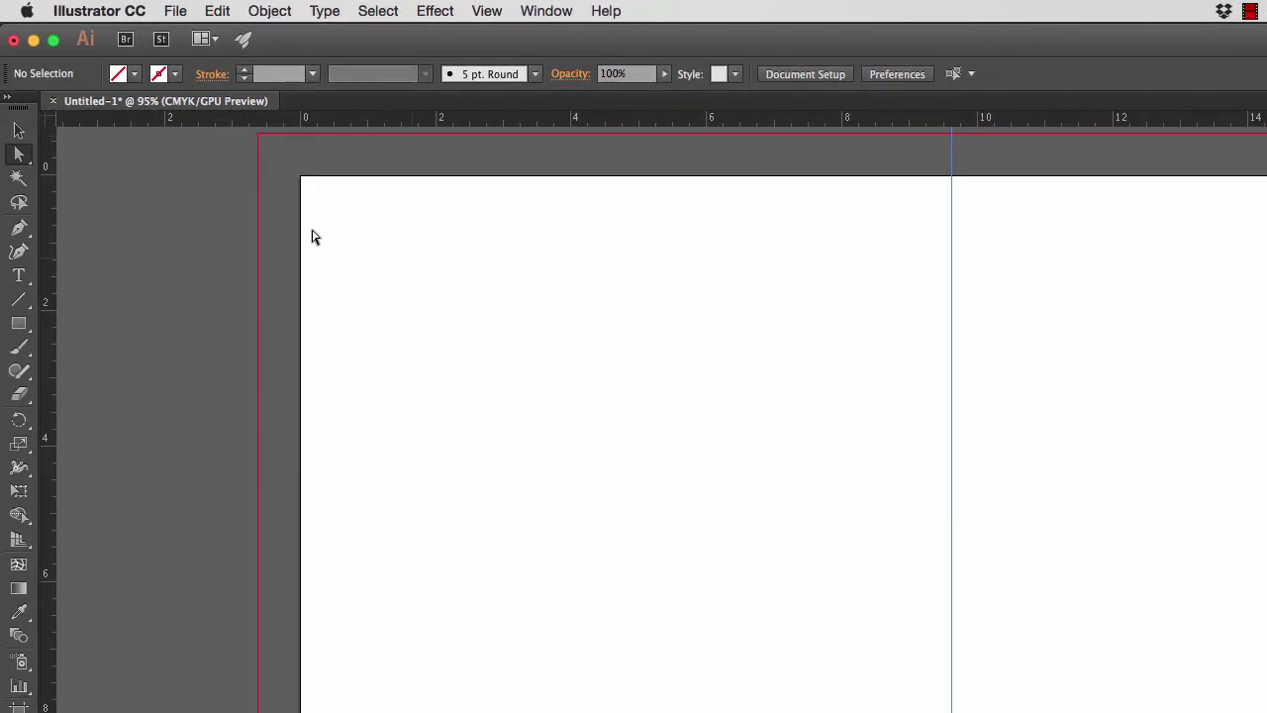
click(108, 14)
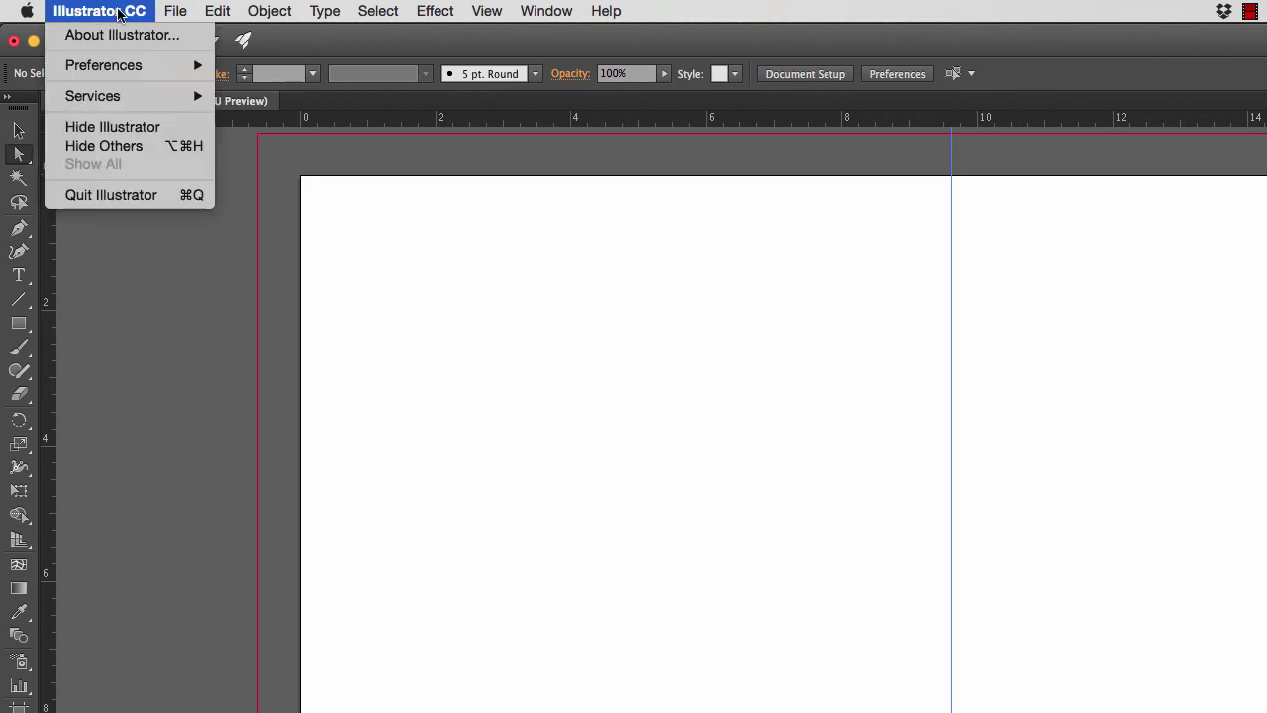
mouse_move(130, 65)
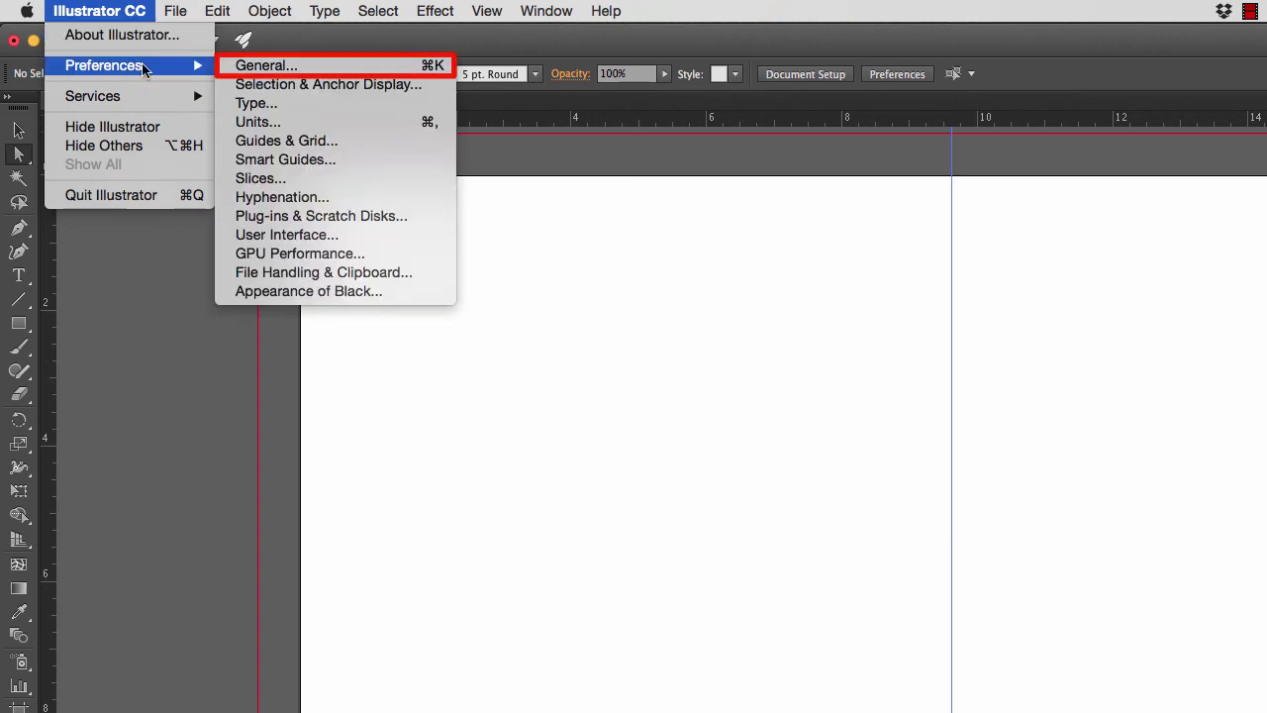
click(297, 65)
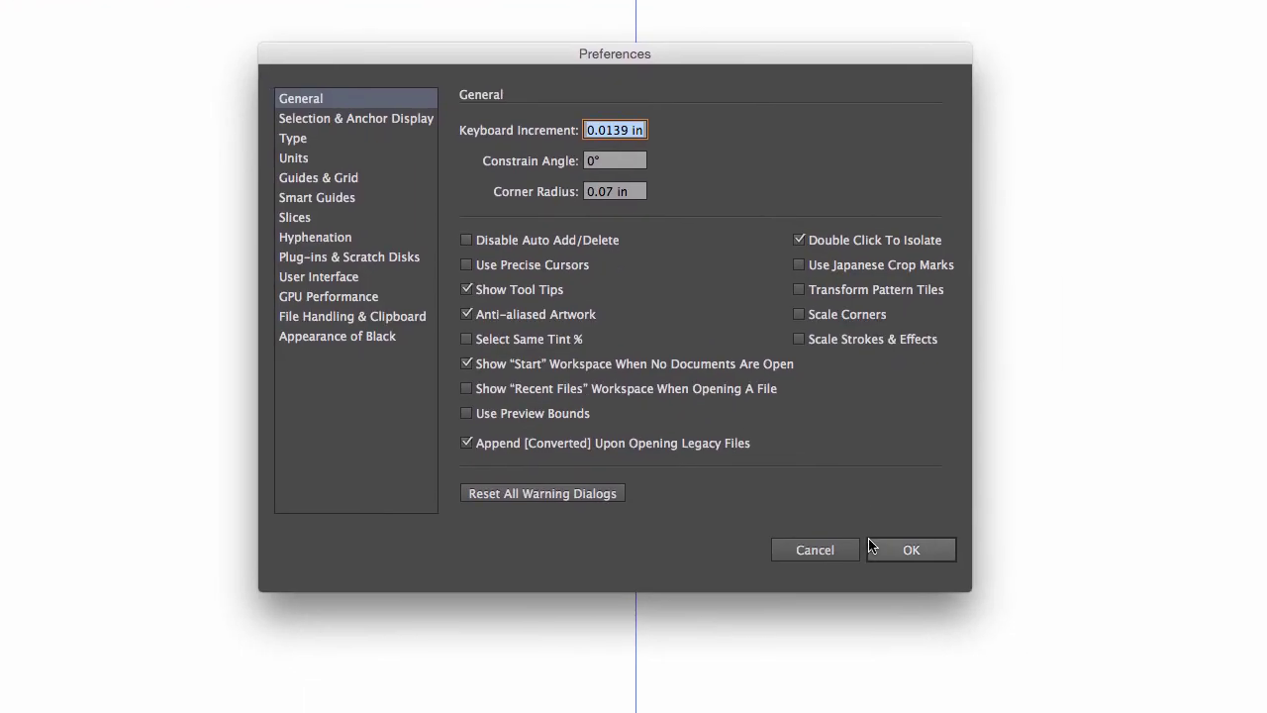
click(906, 552)
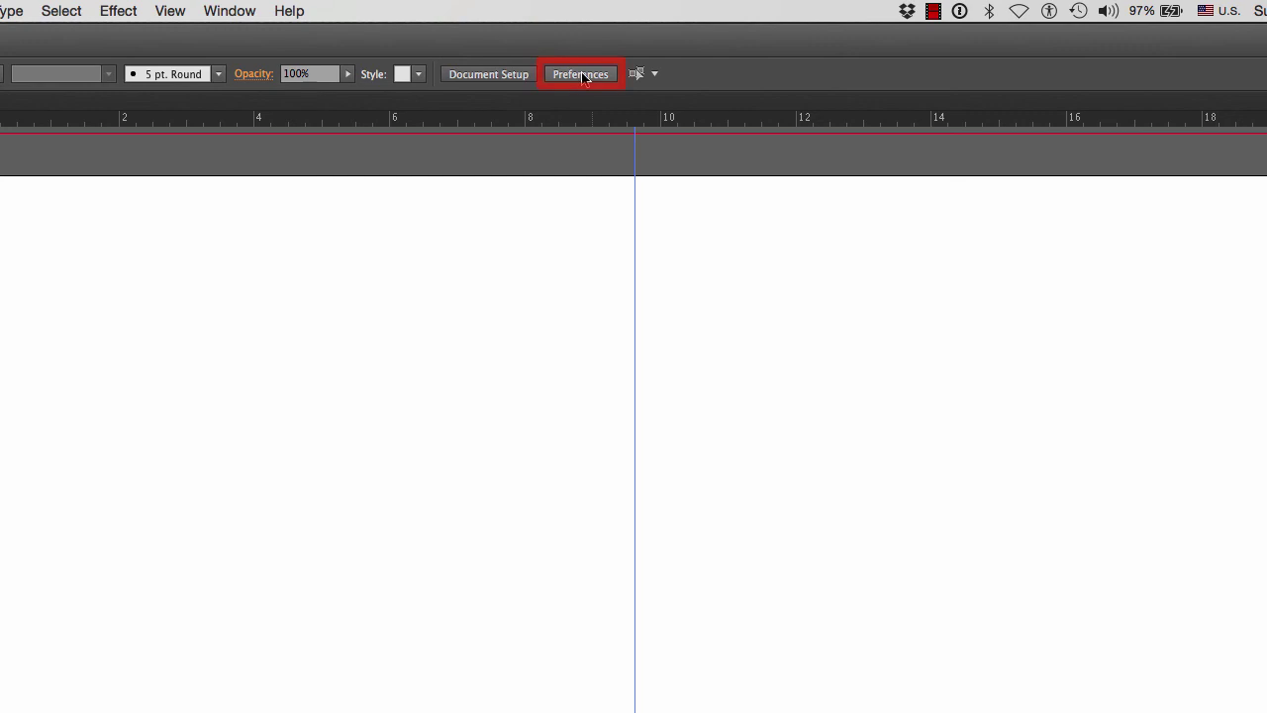
click(582, 79)
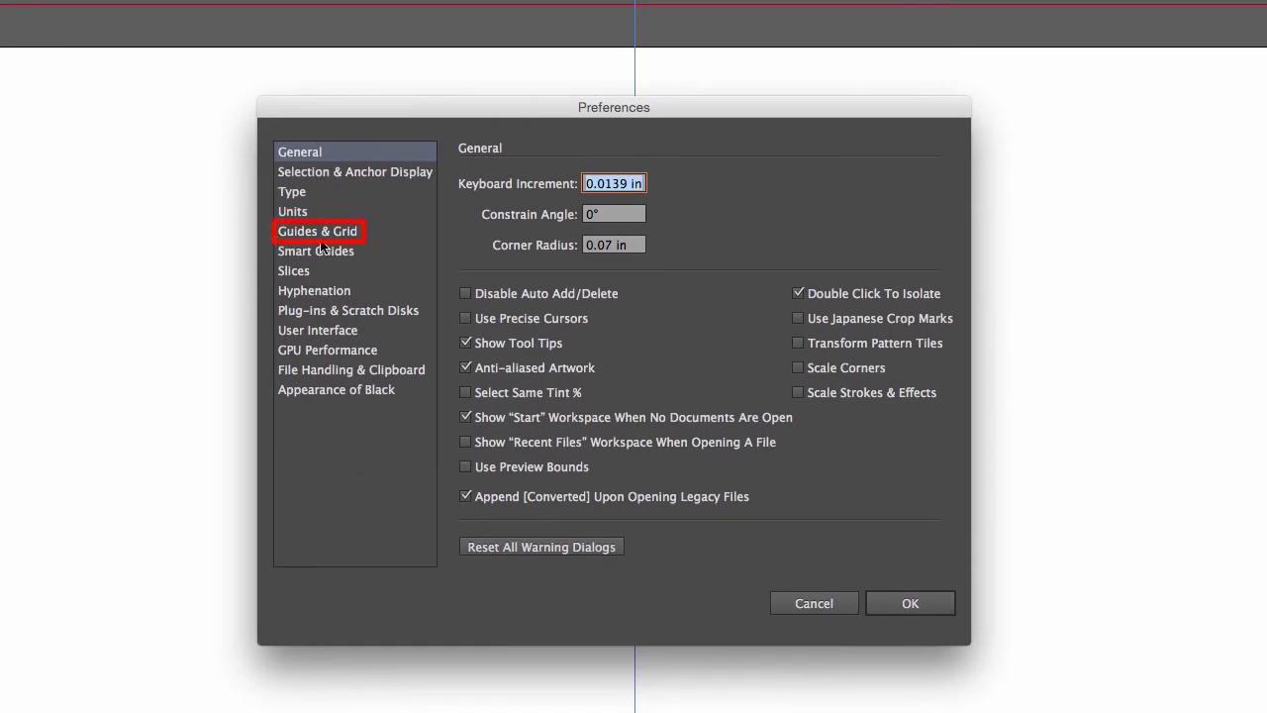
click(334, 237)
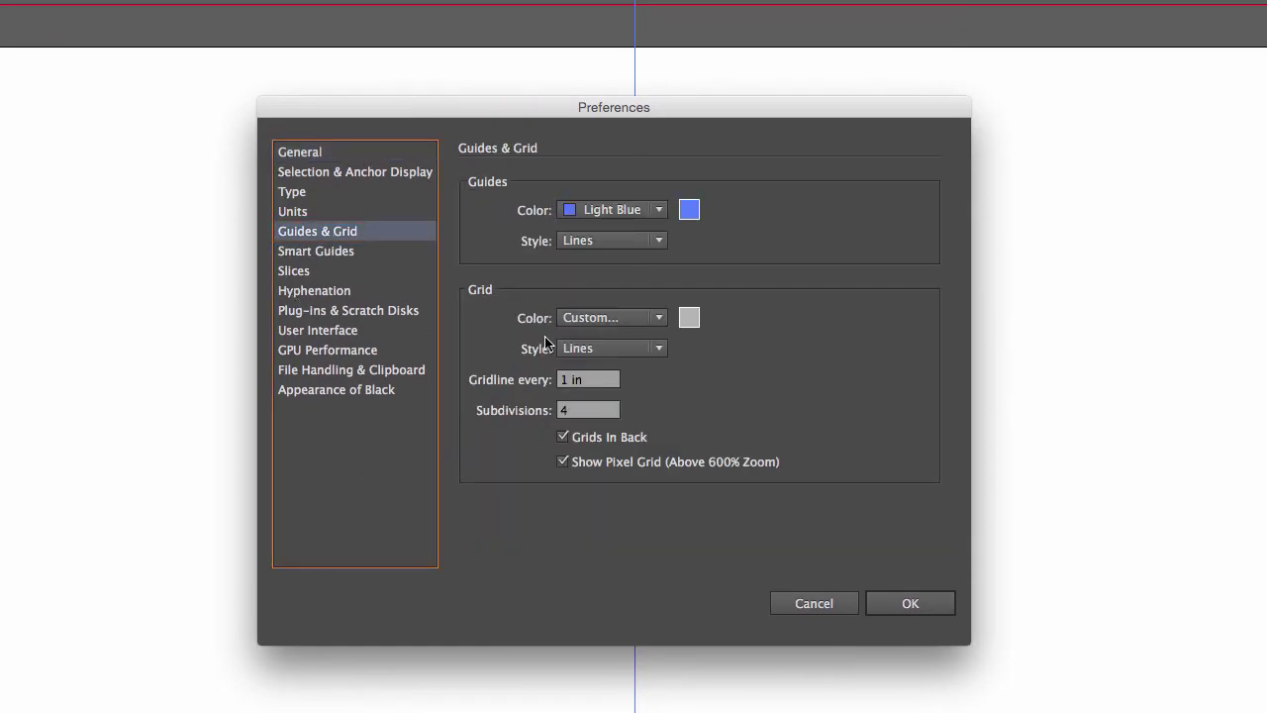
click(658, 211)
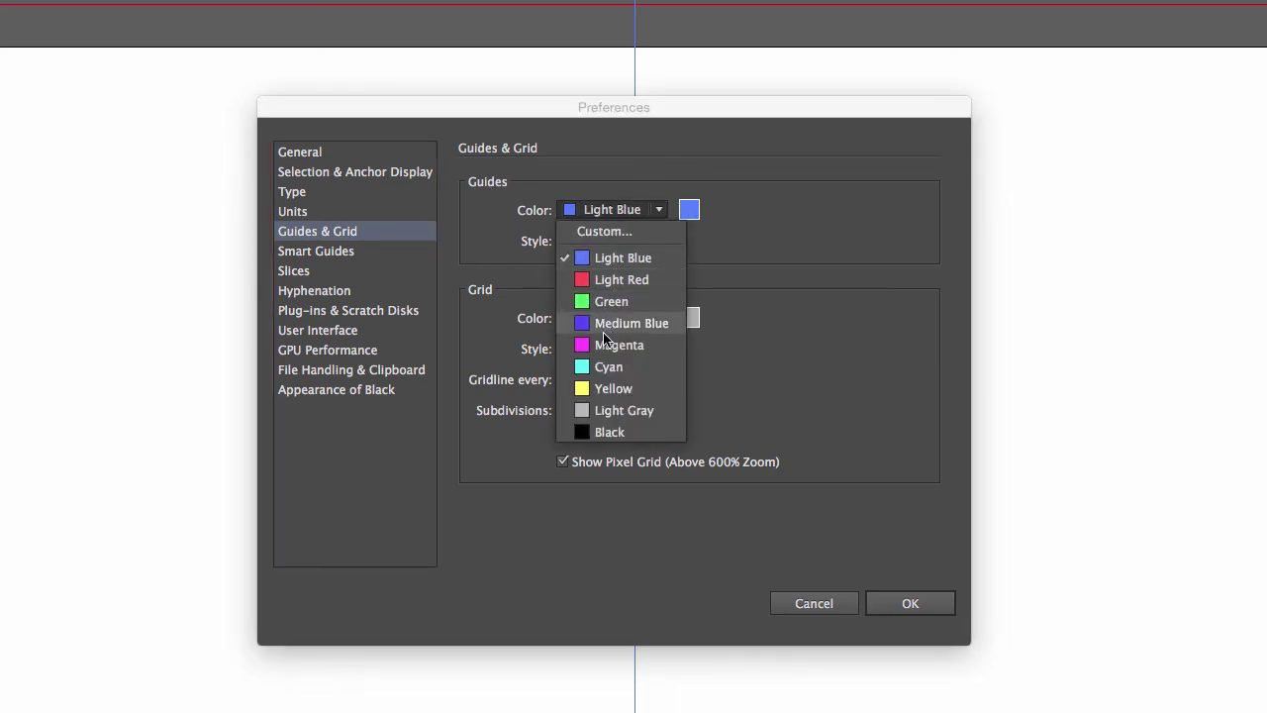
click(606, 366)
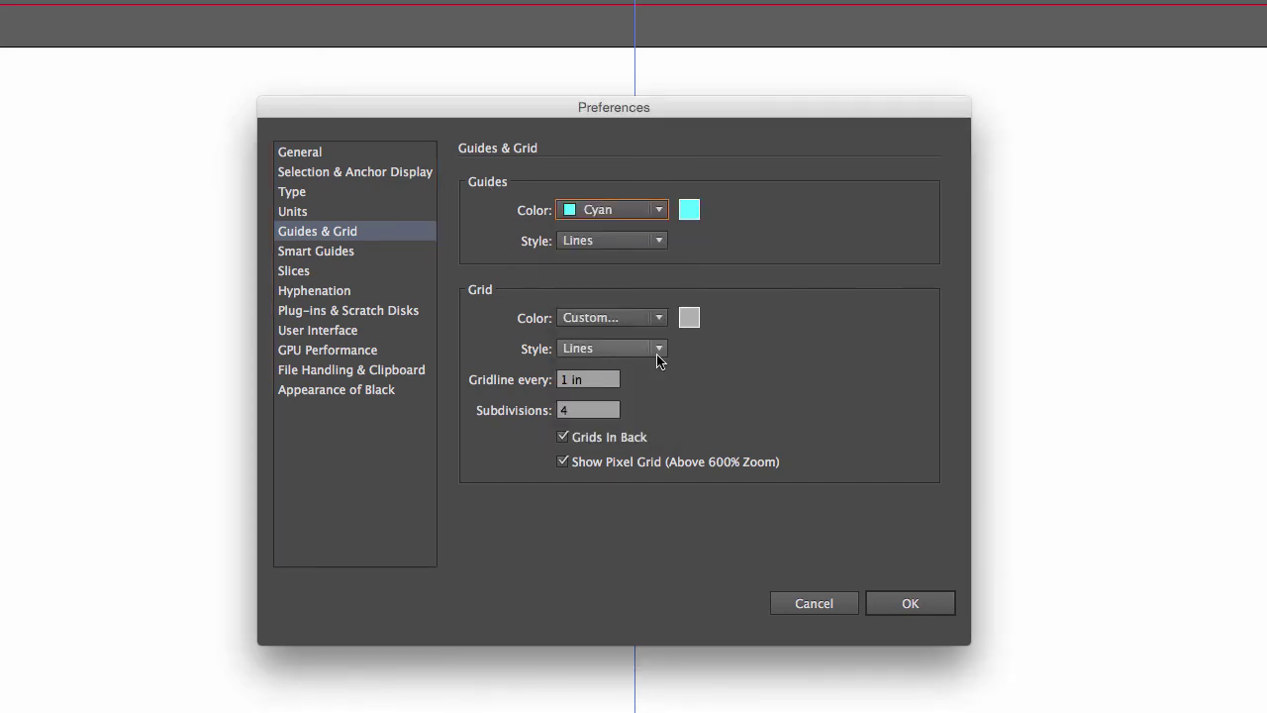
click(924, 598)
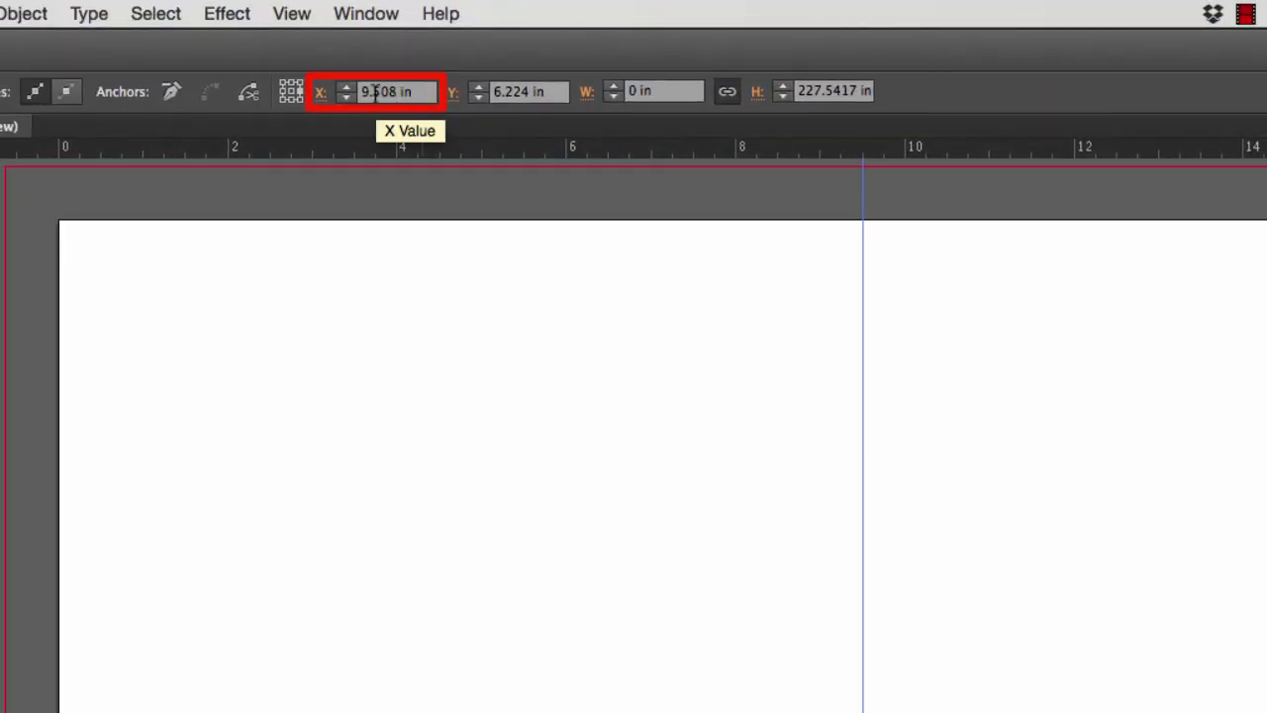
- Enter 9.6in in the vertical guide's X position field
double_click(374, 91)
text(9.6in)
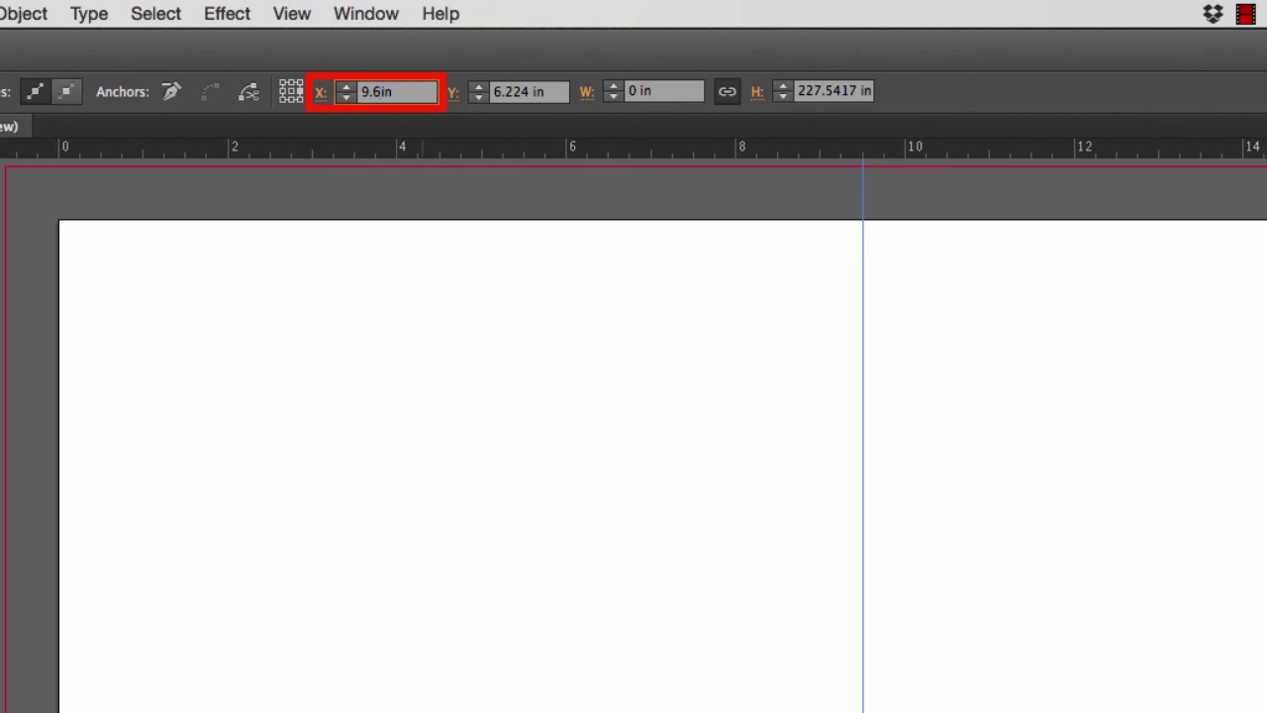